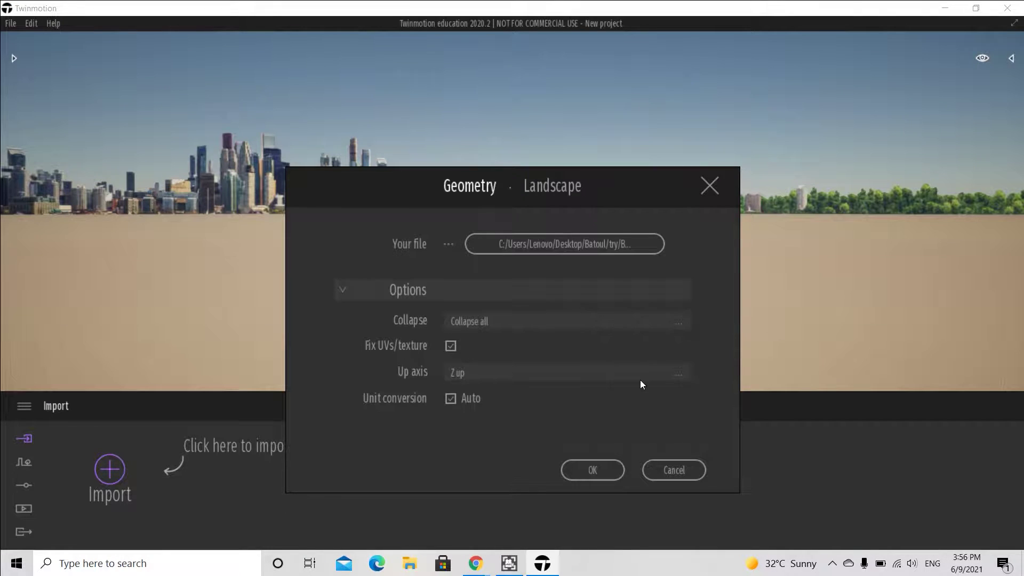
- Import the Boat_House_7093 geometry with Collapse all and Z up, and hide the Starting Ground
left_click(582, 469)
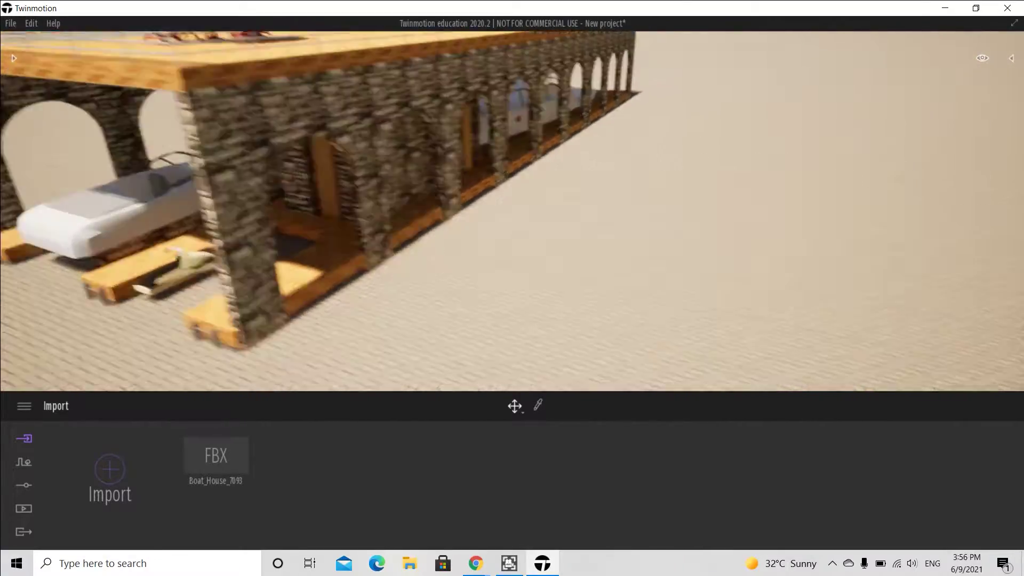
left_click(1011, 58)
left_click(852, 112)
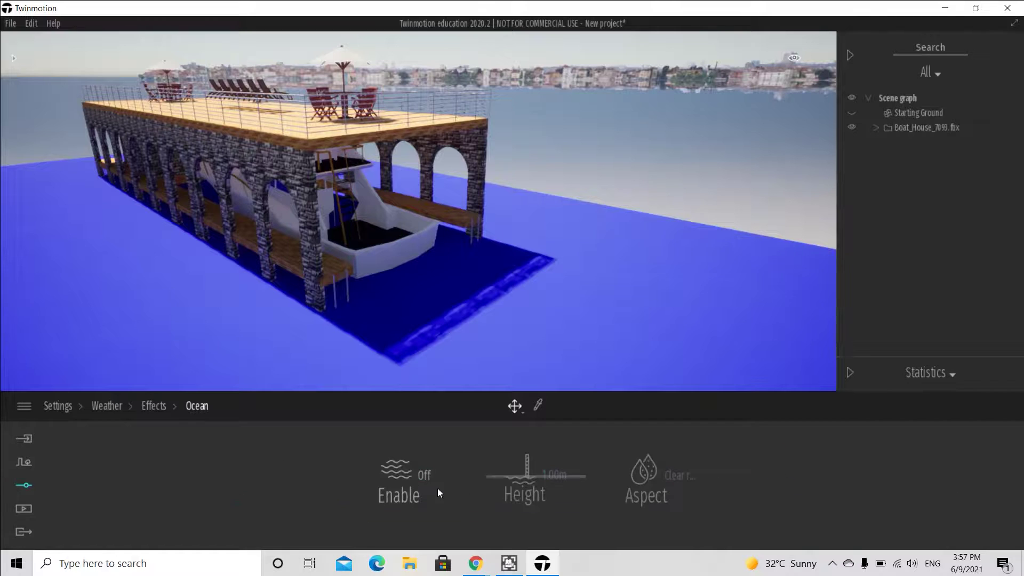
- Enable the ocean effect and set its height to -1.00 m
left_click(464, 492)
left_click_drag(513, 475, 512, 477)
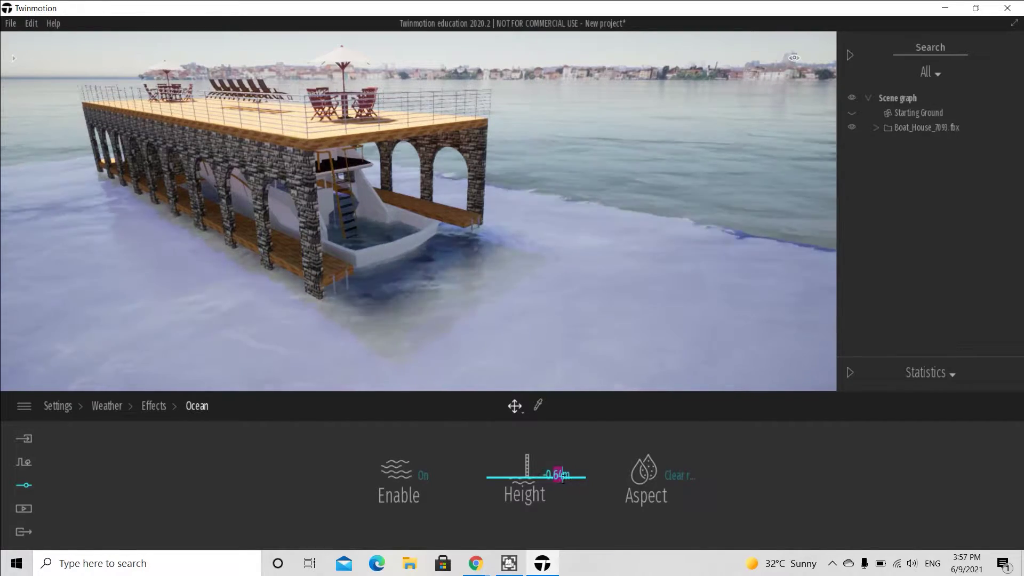
scroll(451, 284, "up", 5)
left_click_drag(558, 475, 549, 477)
key("Return")
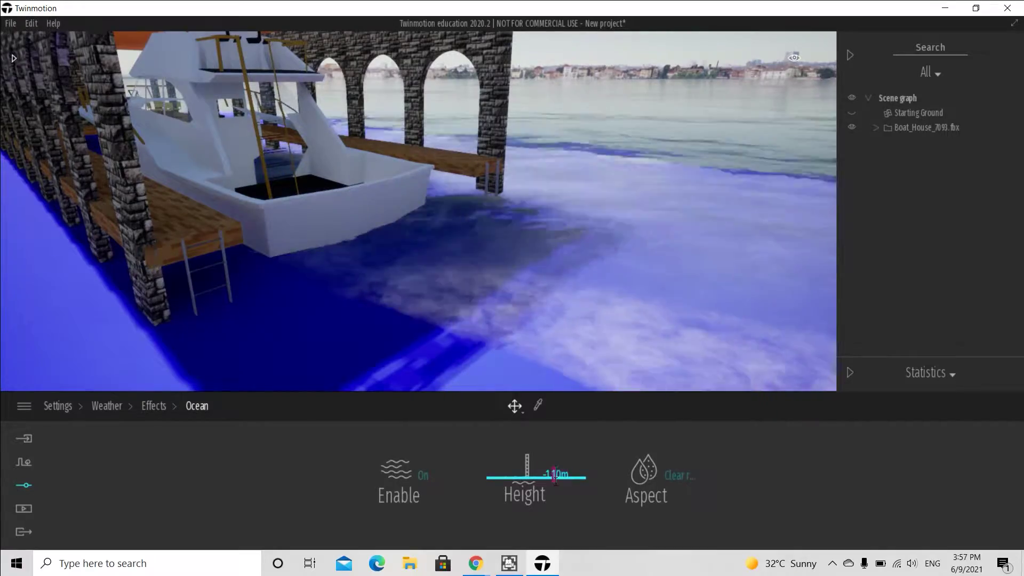
- Hide the model's Site - Water surface and choose a different aspect for the ocean
left_click(599, 310)
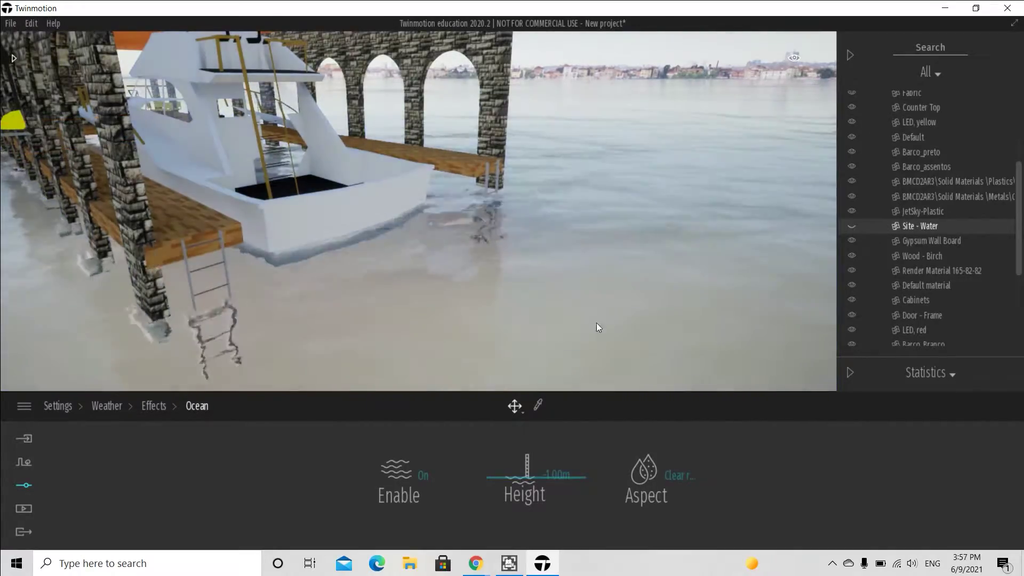
left_click(645, 472)
left_click(629, 324)
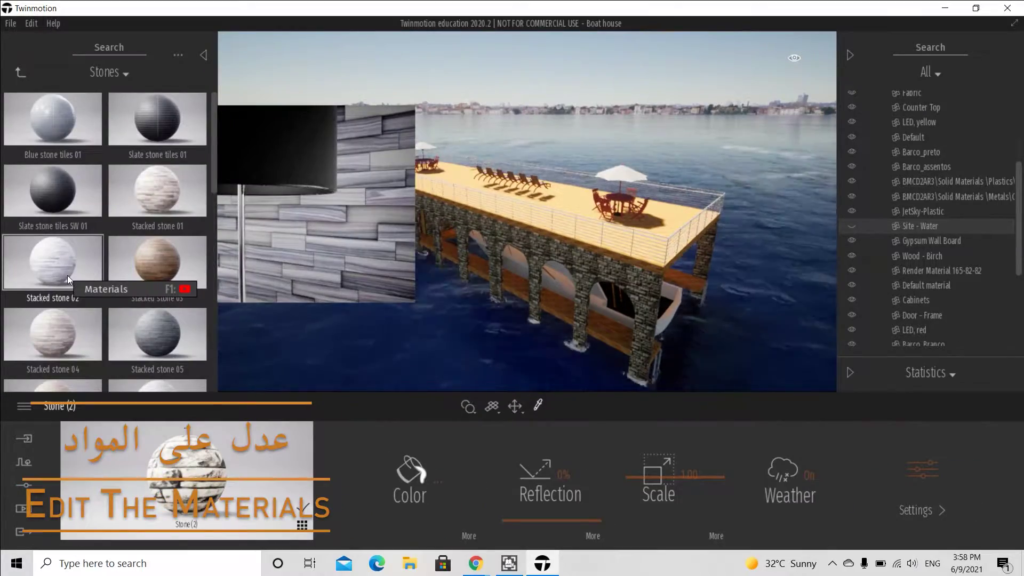
- Apply the Stone 01 material to the boat house's stone walls and open its color settings
scroll(118, 334, "down", 3)
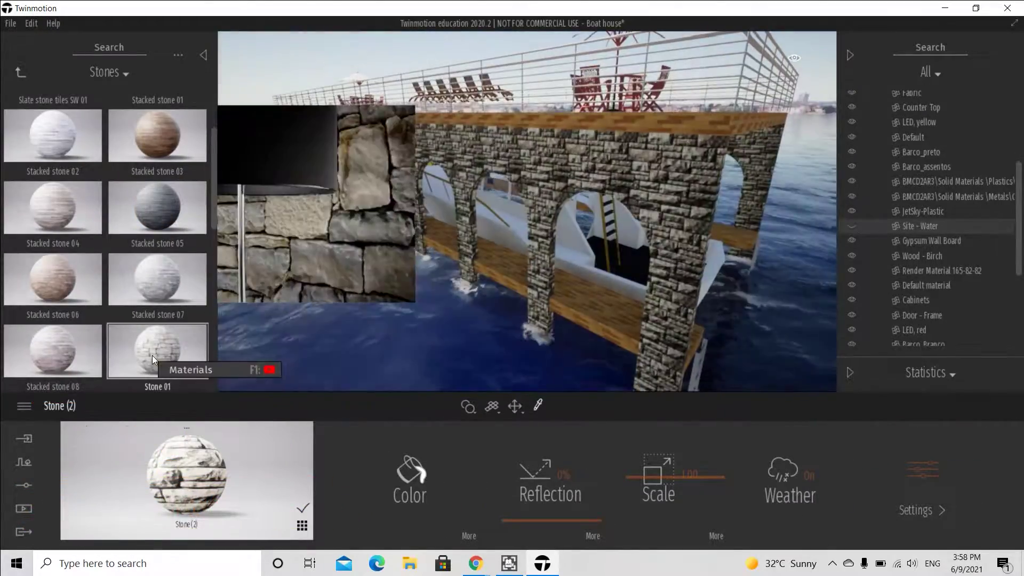
left_click(152, 352)
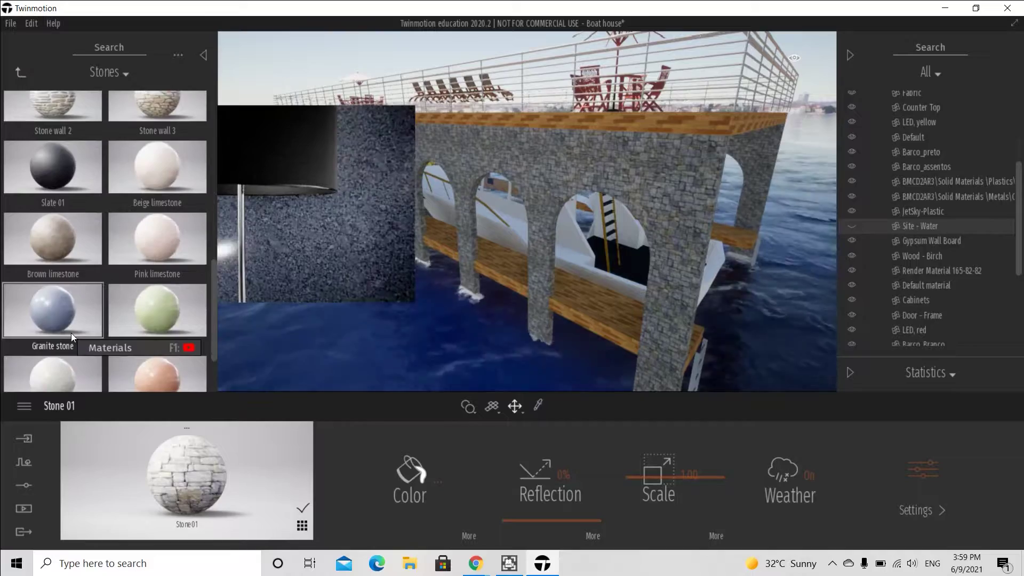
scroll(107, 309, "down", 2)
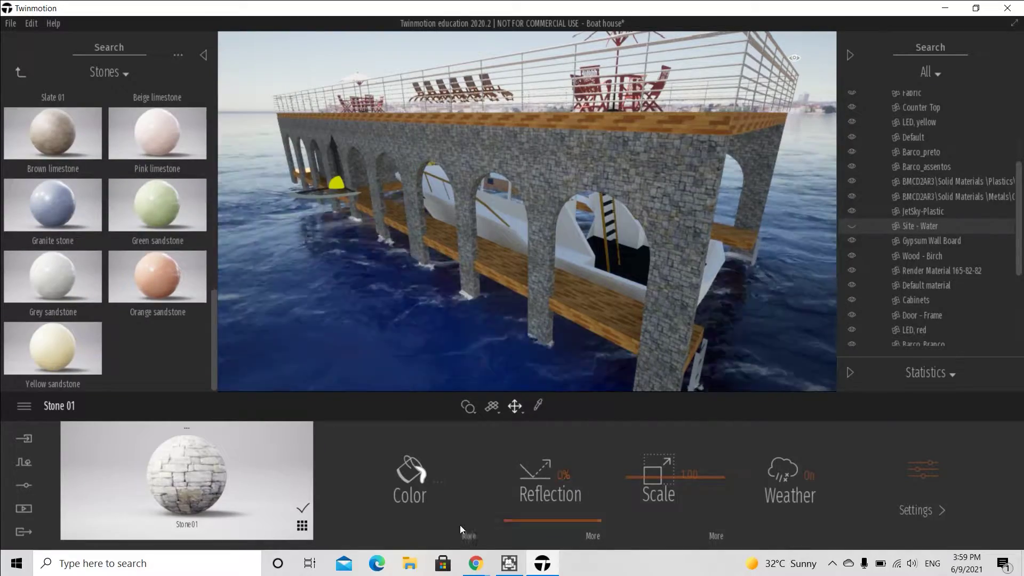
left_click(410, 482)
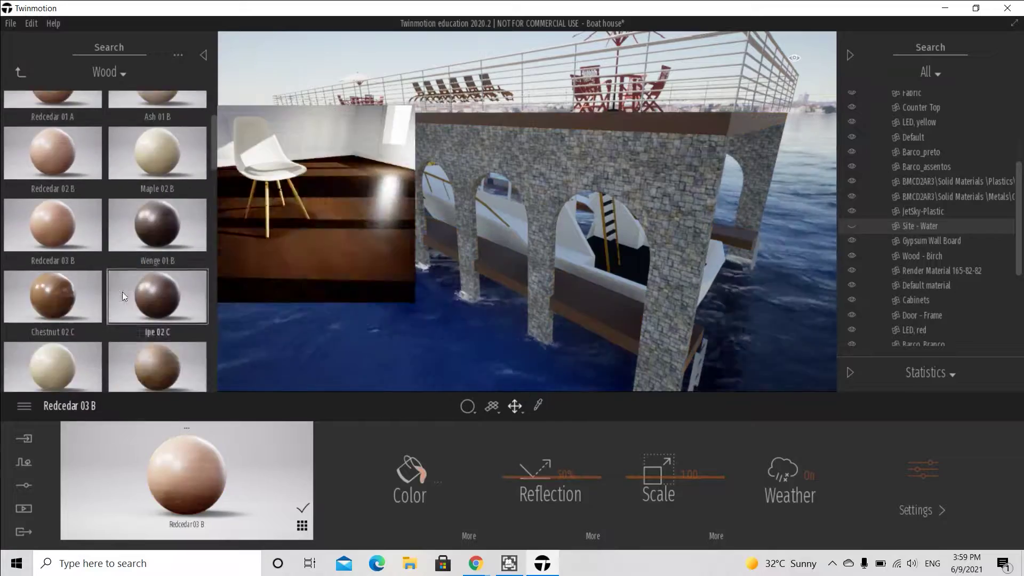
- Try Oak 02 F and Redcedar 05 F on the wooden walkway and adjust the wood material's color
left_click_drag(158, 213, 194, 477)
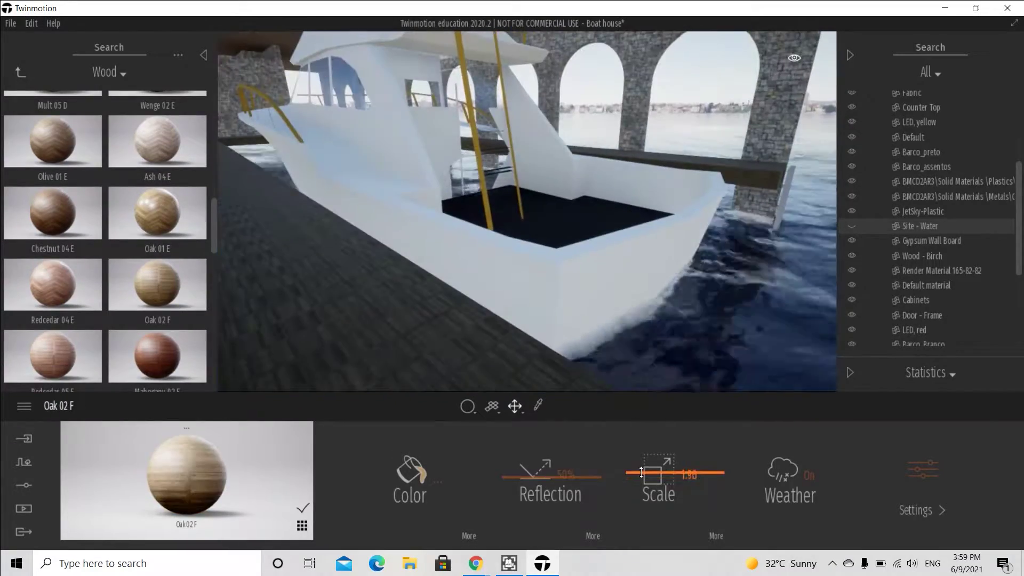
left_click(438, 482)
left_click(635, 259)
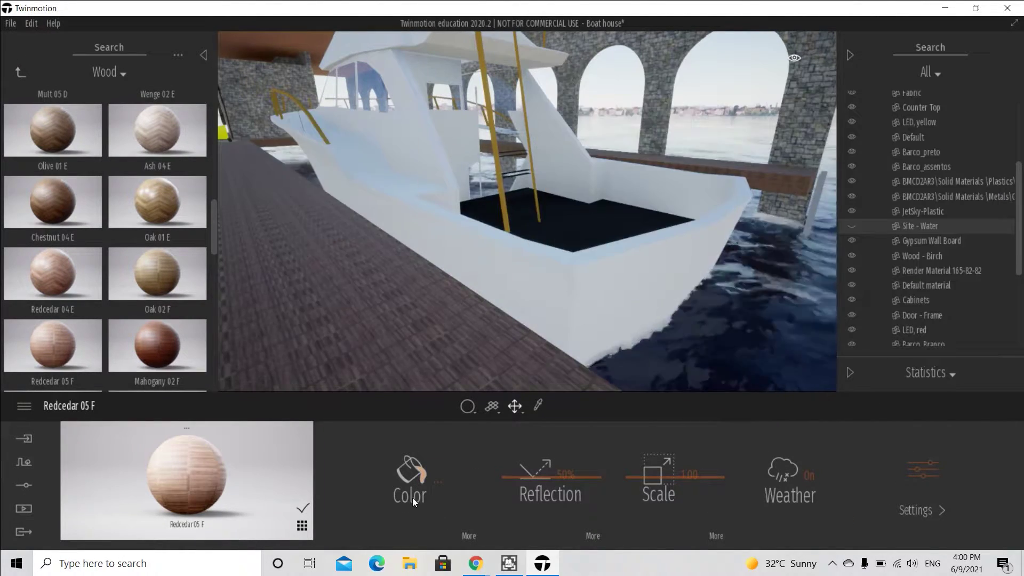
left_click(412, 498)
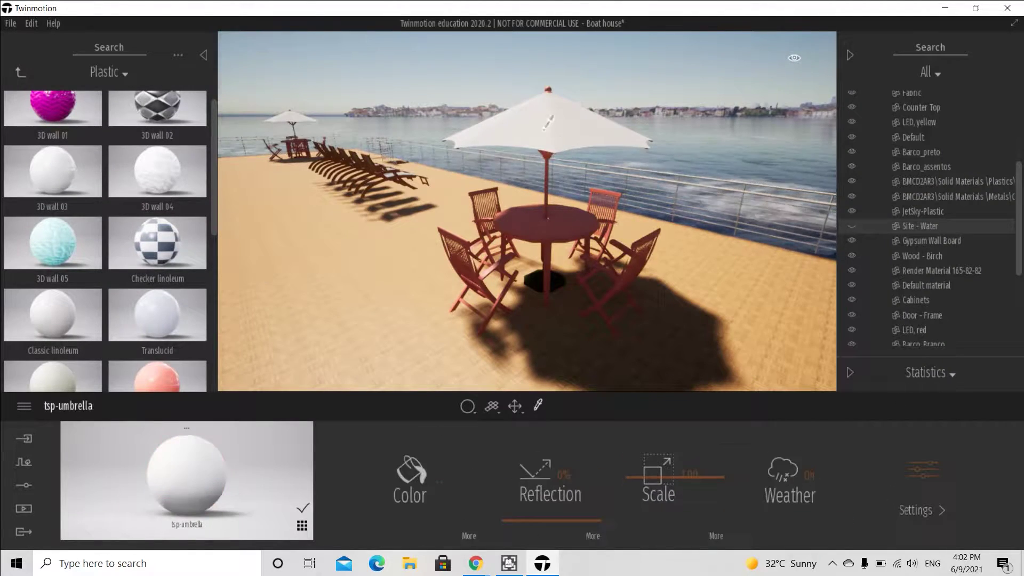
- Apply the Fabric wool stripe 01 material from the fabric library to the umbrella canopy
left_click(21, 73)
scroll(62, 262, "down", 3)
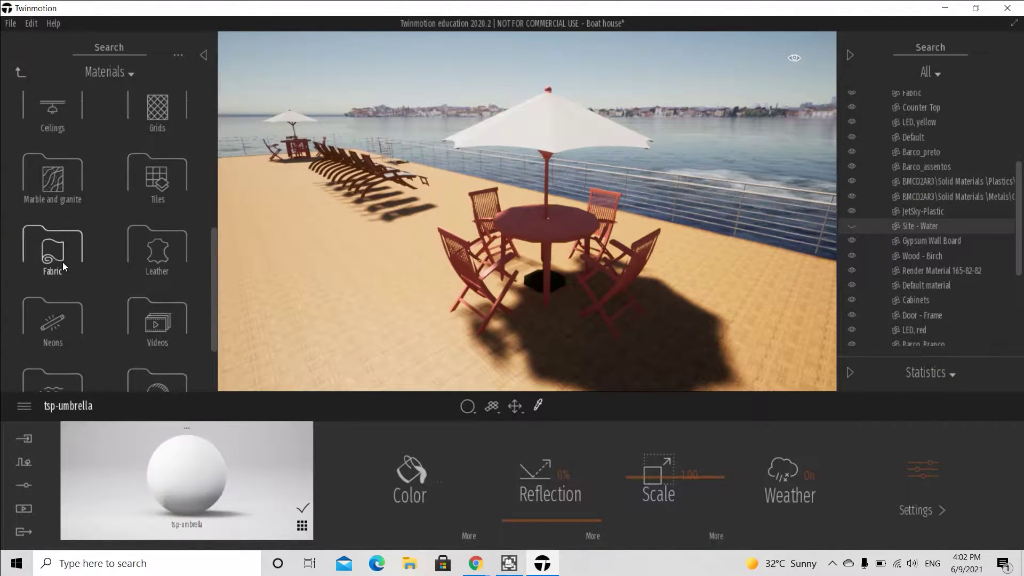
left_click(62, 261)
scroll(81, 331, "down", 8)
scroll(160, 225, "up", 5)
scroll(160, 320, "down", 8)
left_click_drag(185, 443, 186, 453)
scroll(158, 299, "down", 4)
left_click_drag(158, 300, 212, 461)
- Set the umbrella fabric's scale to 10.00 and adjust its stretch on X and Y
scroll(155, 309, "down", 8)
middle_click_drag(534, 203, 544, 267)
left_click_drag(652, 476, 652, 426)
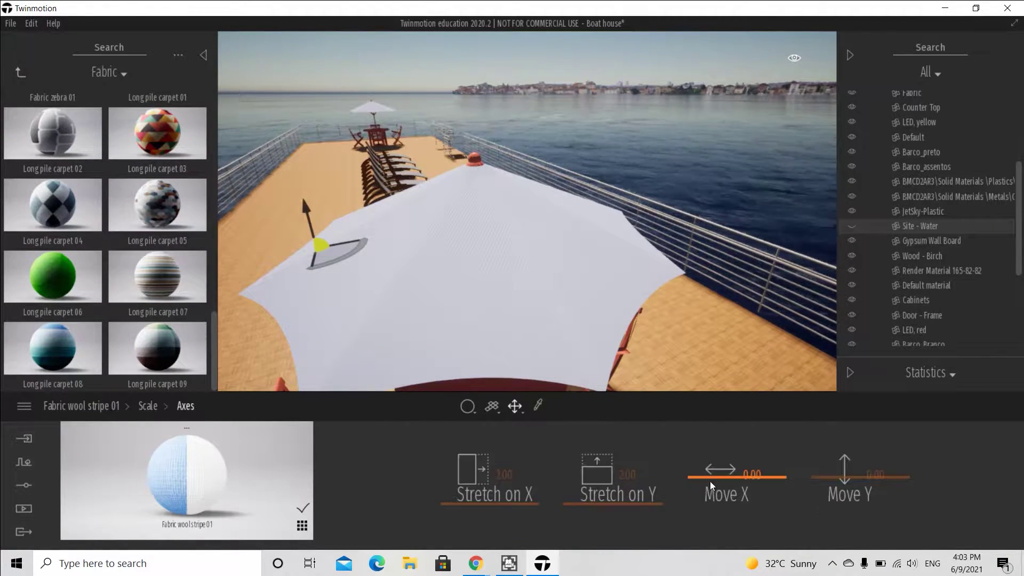
left_click_drag(494, 475, 495, 520)
left_click_drag(604, 474, 605, 513)
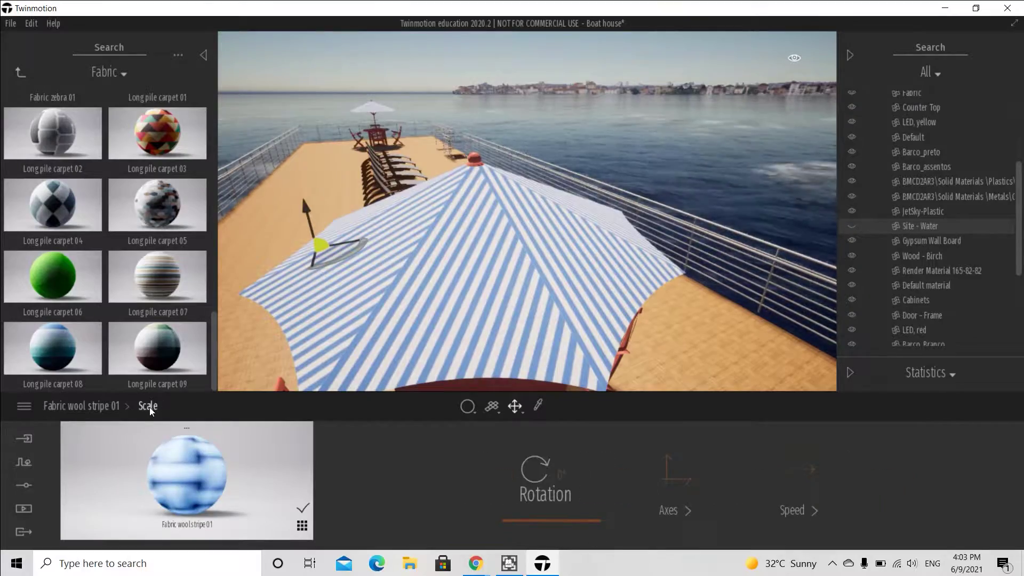
scroll(411, 181, "up", 6)
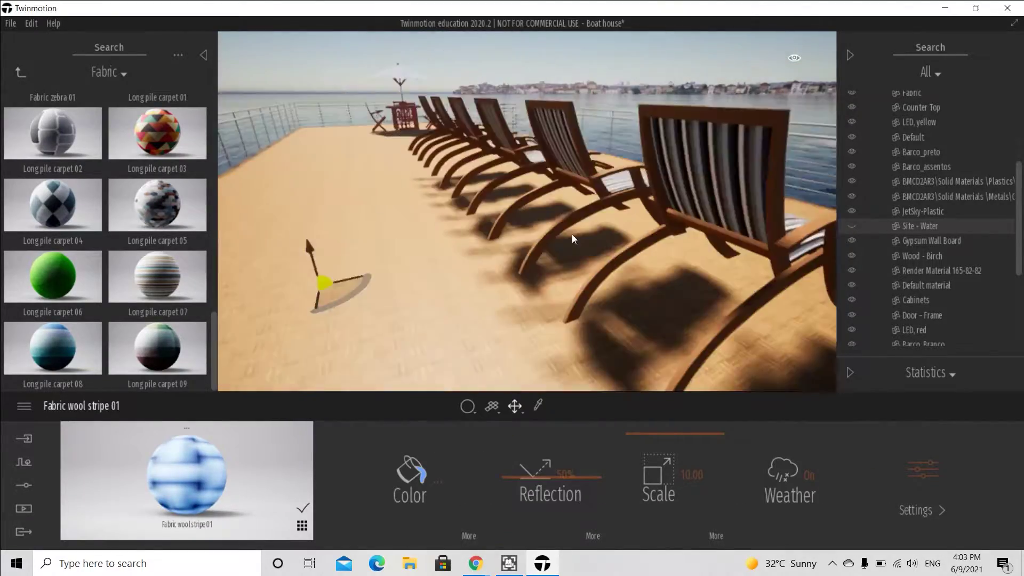
left_click(501, 233)
middle_click_drag(501, 232, 427, 304, "shift")
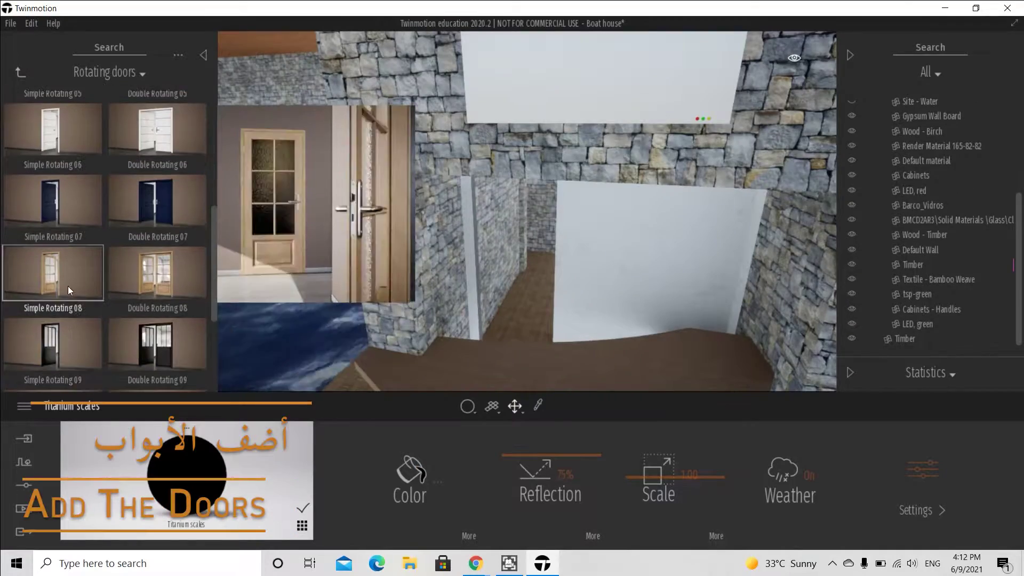
- Try placing a Simple Rotating 08 door in the doorway beside the white wall panel and delete it
left_click_drag(69, 289, 537, 340)
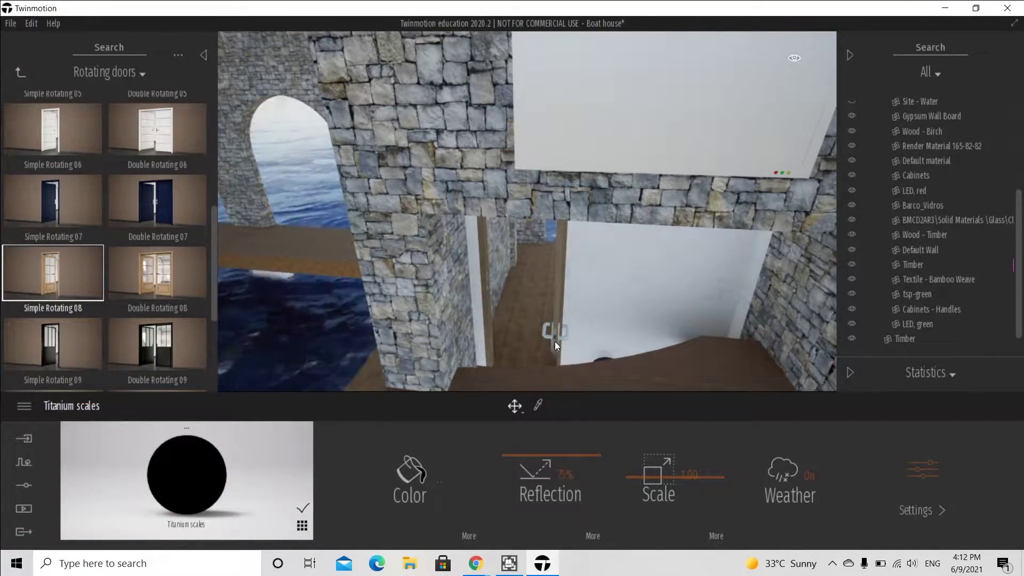
left_click(555, 342)
right_click_drag(534, 365, 567, 345)
key("Delete")
- Place a Simple Rotating 08 door in the interior doorway and check its fit in the opening
left_click(13, 57)
left_click(54, 273)
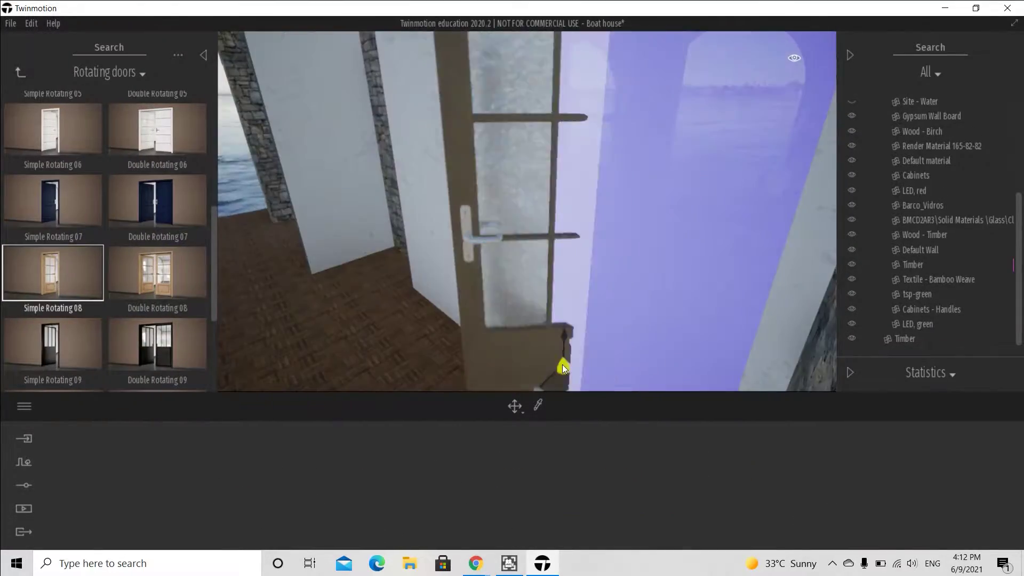
scroll(565, 356, "up", 3)
scroll(565, 356, "down", 4)
right_click_drag(506, 352, 411, 216)
right_click_drag(452, 264, 410, 319)
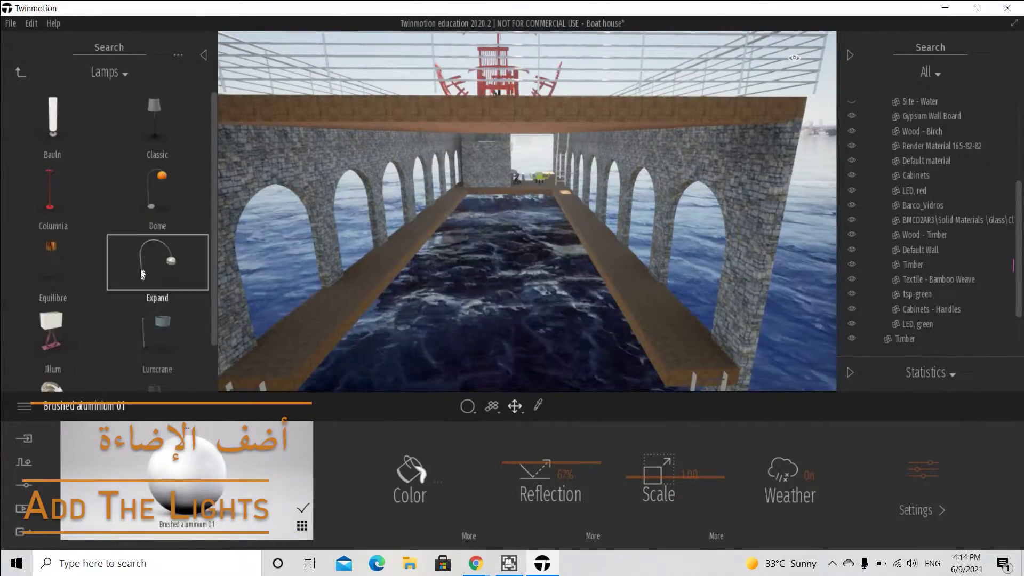
- Place a Bauln lamp on the first stone pillar of the arcade, above the walkway
scroll(160, 309, "down", 2)
scroll(165, 317, "up", 2)
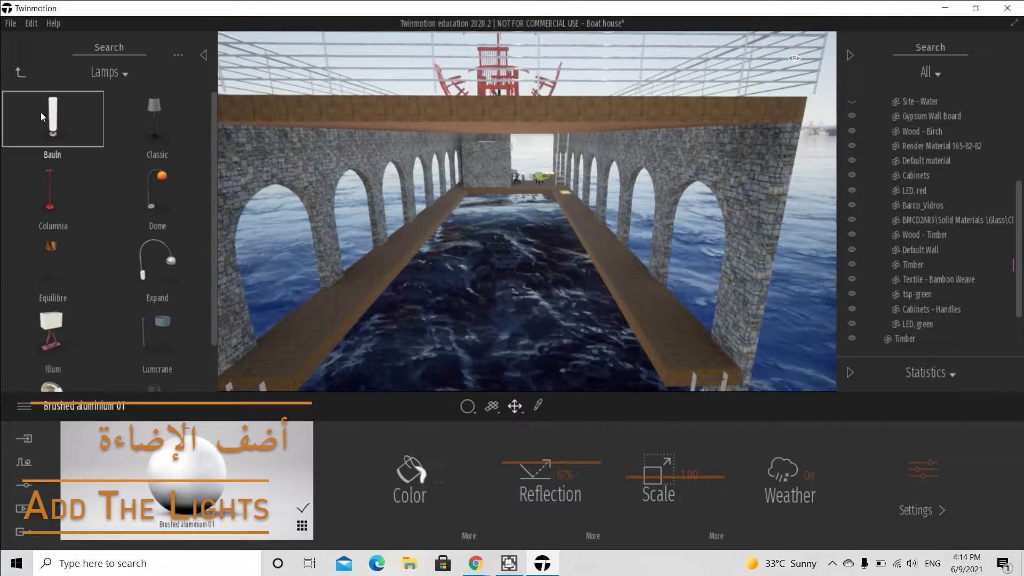
left_click(35, 110)
key("a")
left_click(343, 214)
left_click_drag(328, 188, 243, 202)
key("Tab")
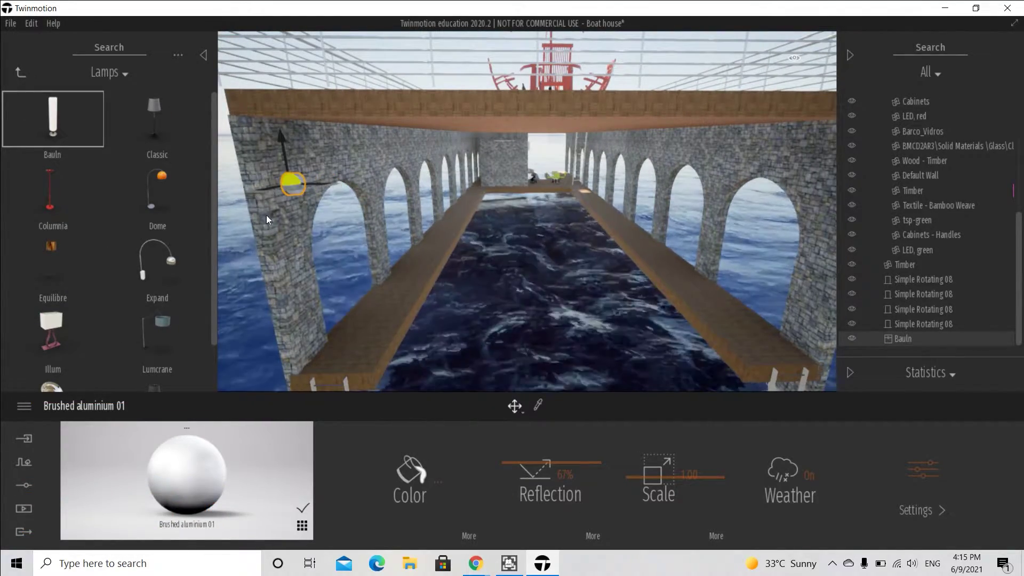
middle_click_drag(270, 222, 315, 208, "shift")
- Copy the Bauln lamp along the arcade wall as 7 instances with 2.5 m spacing
left_click_drag(272, 191, 394, 158)
left_click_drag(555, 304, 510, 310)
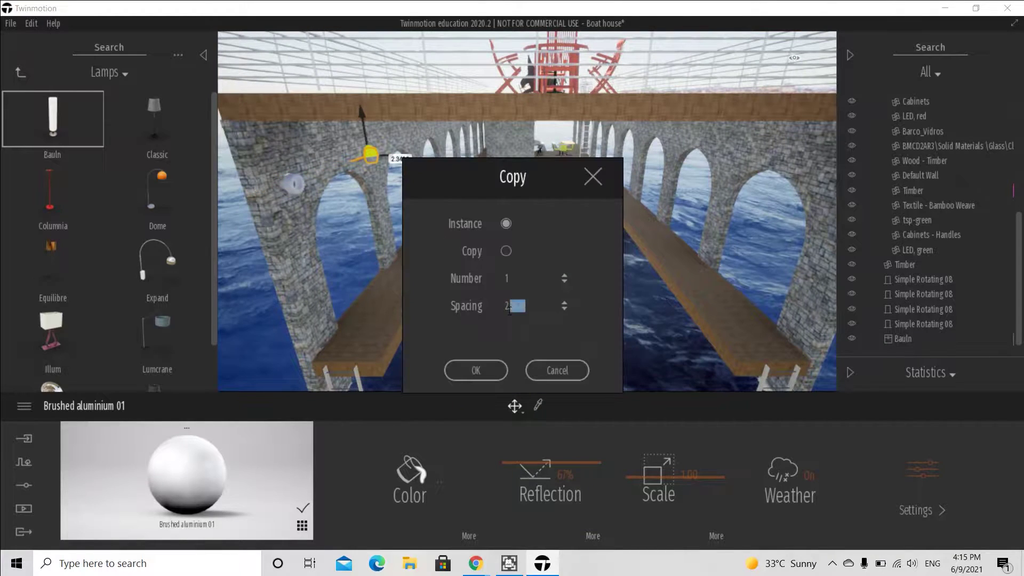
left_click_drag(496, 175, 689, 159)
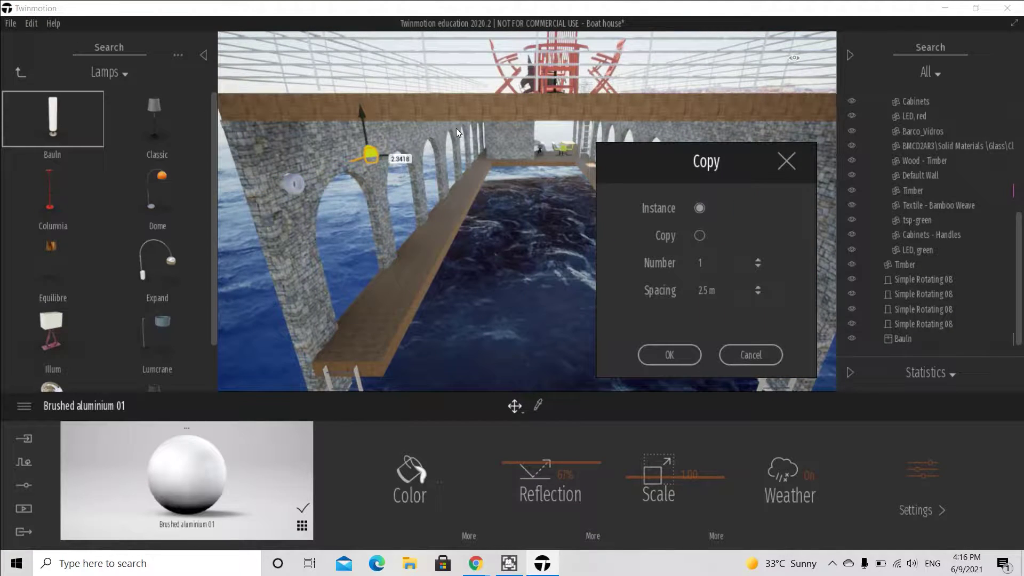
left_click_drag(707, 263, 692, 268)
left_click(662, 363)
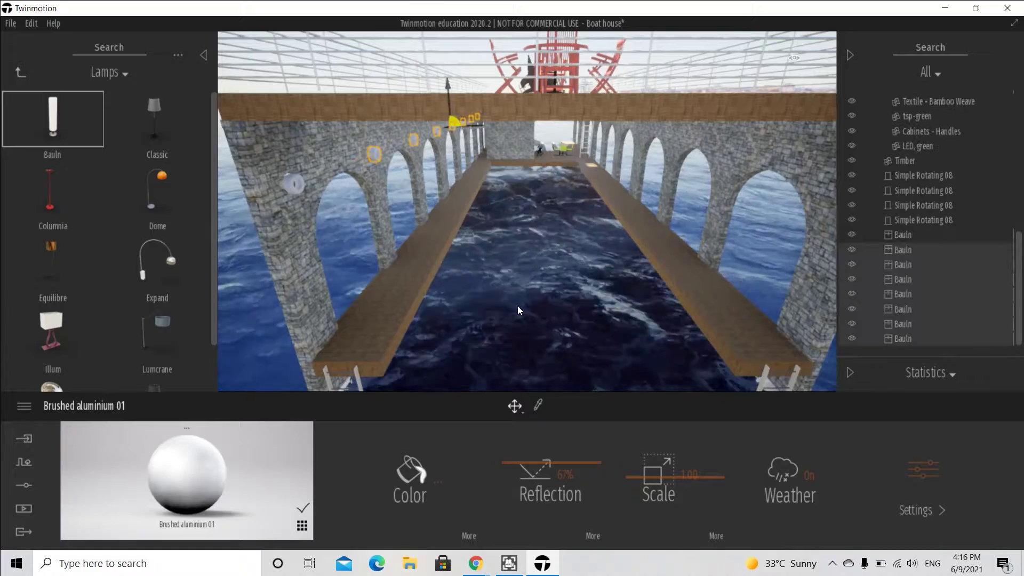
- Select the whole row of Bauln lamps and copy it once as instances to the opposite wall, about 4.08 m away
left_click(469, 310)
middle_click_drag(496, 308, 465, 310, "shift")
left_click(305, 174)
left_click_drag(325, 171, 491, 177, "shift")
left_click(558, 370)
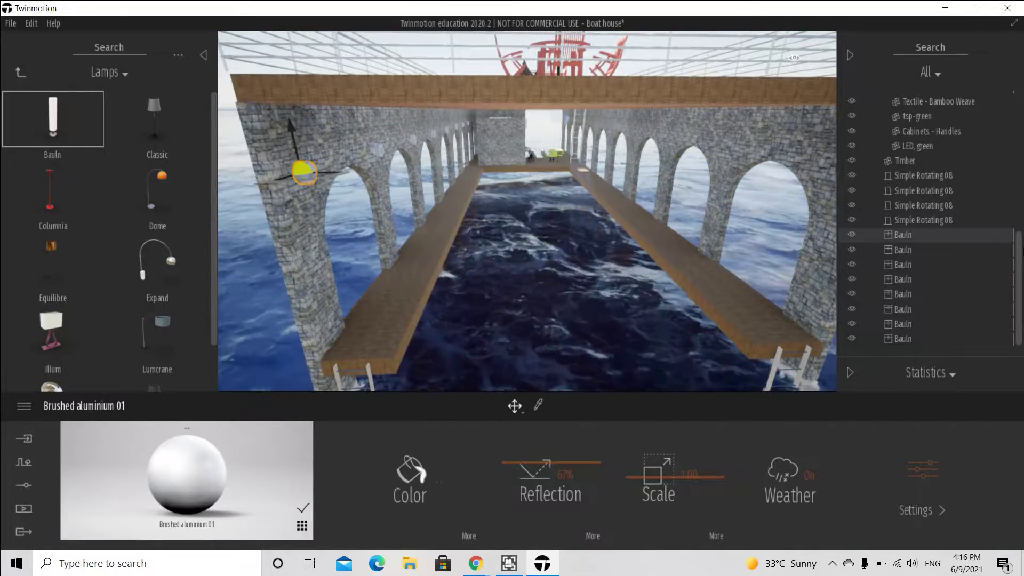
left_click(901, 339, "shift")
left_click_drag(458, 131, 559, 134, "shift")
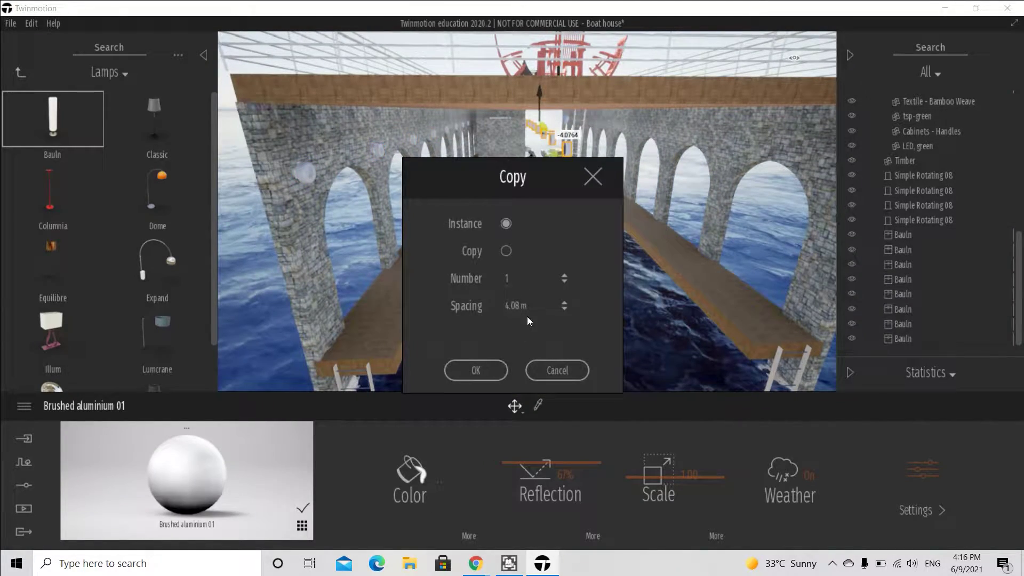
left_click(475, 371)
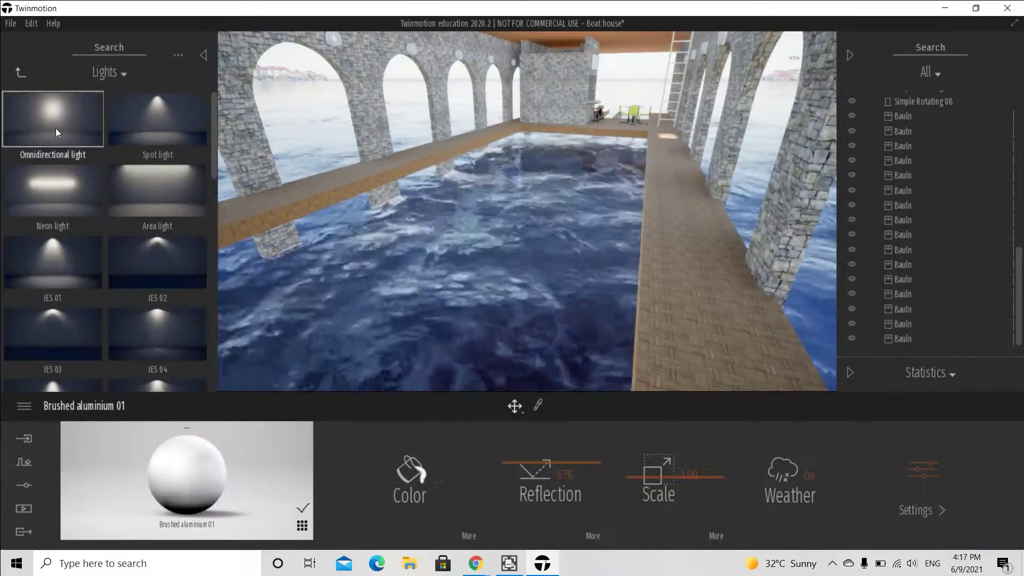
- Place an omnidirectional light at the Bauln lamp on the first pillar
left_click_drag(56, 128, 452, 155)
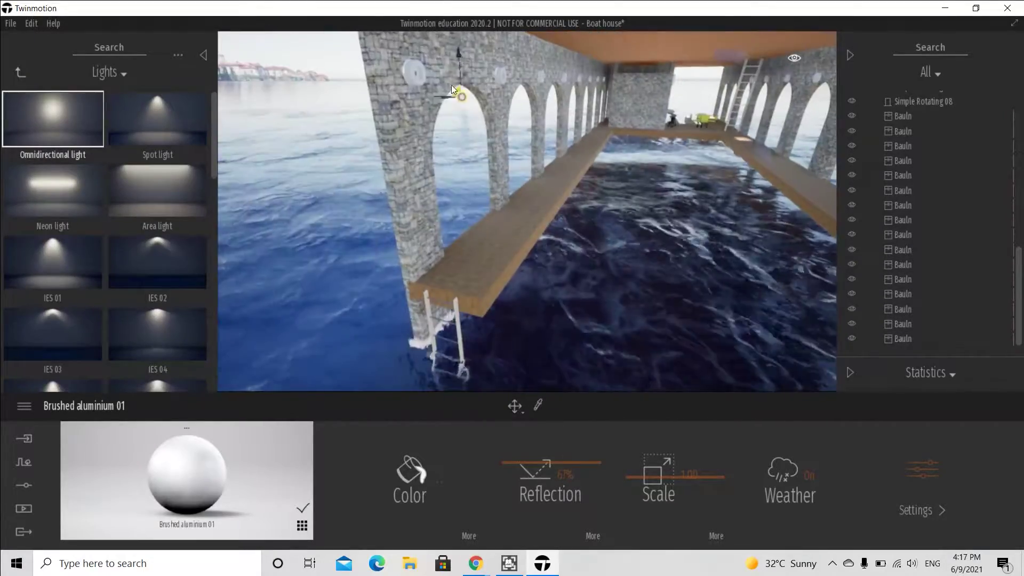
left_click(417, 83)
middle_click_drag(417, 84, 458, 139, "shift")
key("Escape")
right_click_drag(426, 160, 373, 96)
middle_click_drag(353, 163, 306, 129, "shift")
- Set the omnidirectional light's radius to 0.5 m and intensity to 10000 lm, and turn its haze on
left_click(603, 480)
type("0.5")
key("Return")
left_click_drag(334, 519, 335, 433)
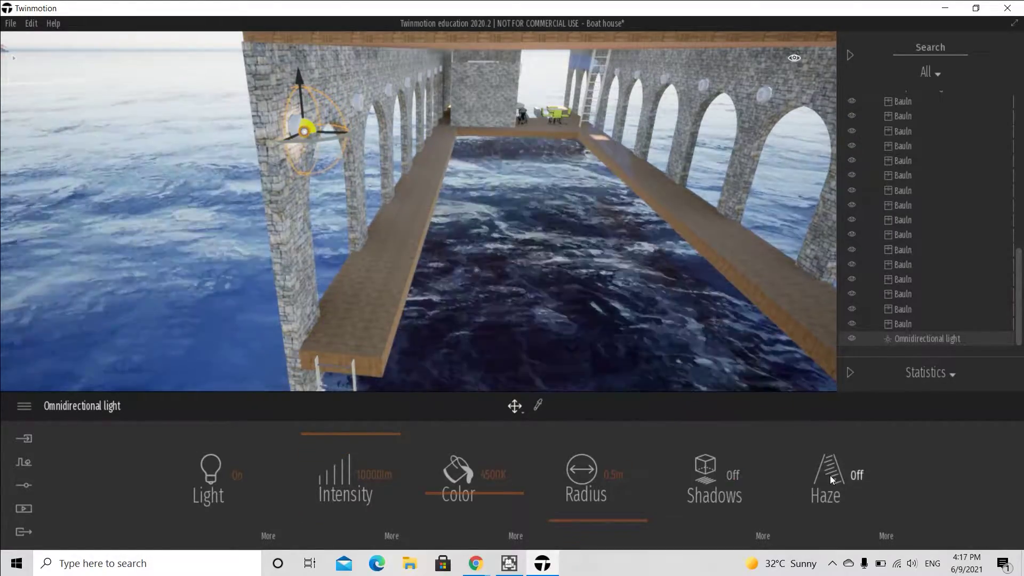
left_click(826, 475)
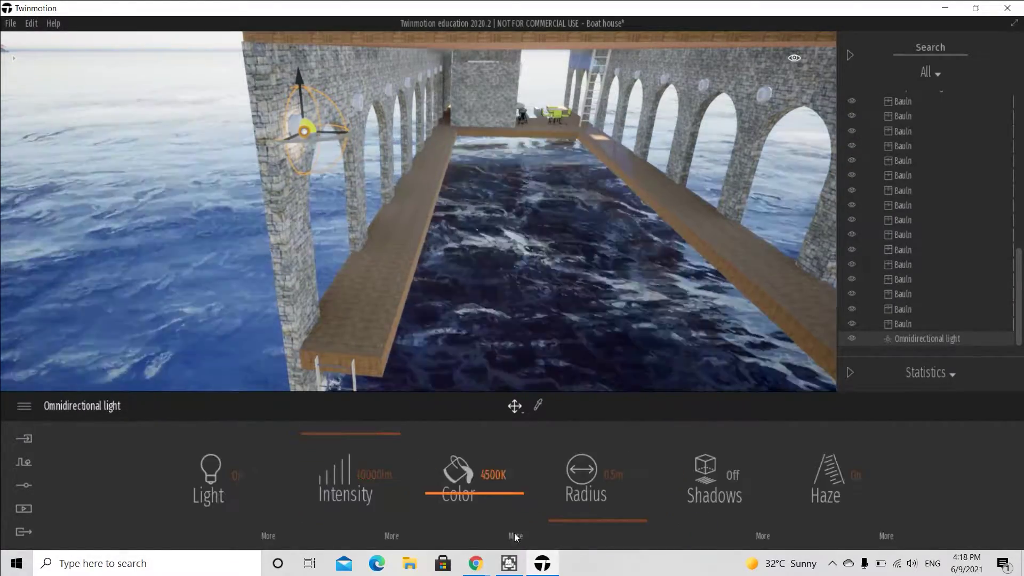
- Pick a custom color for the omnidirectional light and return to its main settings
left_click(515, 536)
left_click(519, 475)
left_click(706, 225)
left_click(873, 350)
left_click_drag(333, 133, 343, 116)
left_click(82, 406)
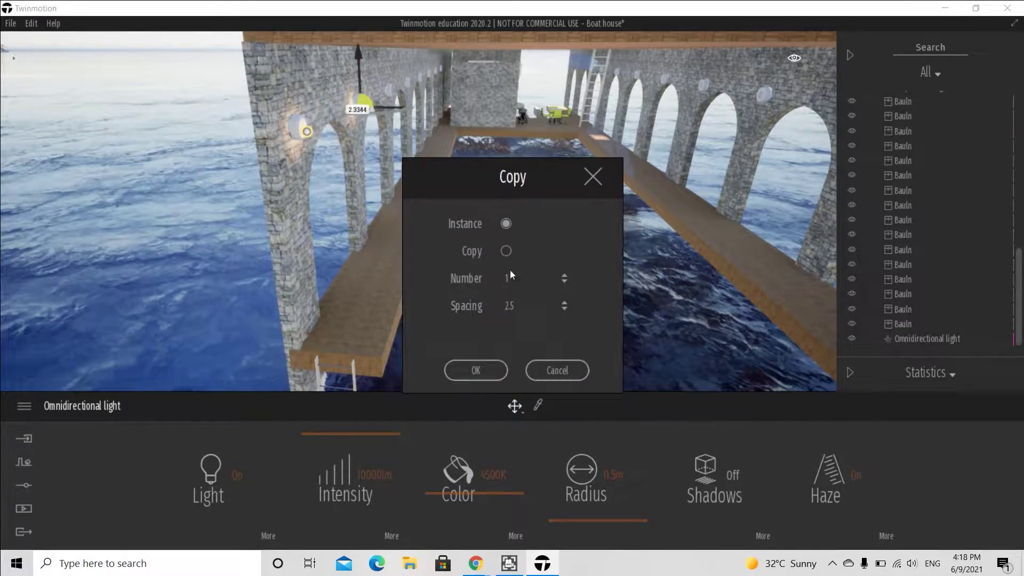
- Copy the omnidirectional light along the lamp row as 7 instances with 2.5 m spacing
left_click(509, 279)
type("7")
left_click(474, 367)
- Select the whole row of omnidirectional lights and copy it once as instances to the opposite wall, about 4.45 m away
left_click(936, 235)
left_click(944, 339, "shift")
left_click_drag(446, 84, 597, 83, "shift")
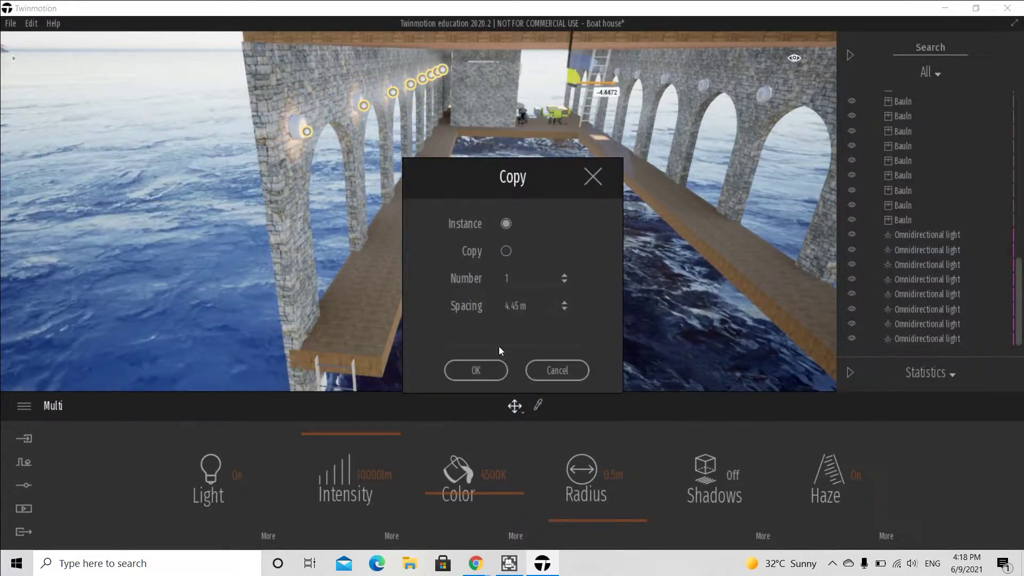
left_click(503, 367)
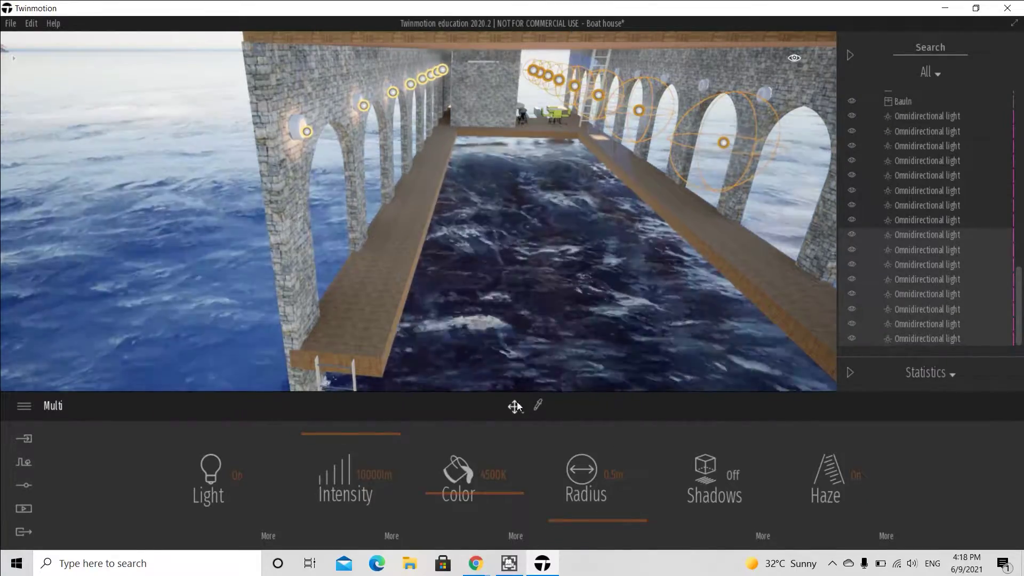
left_click(515, 407)
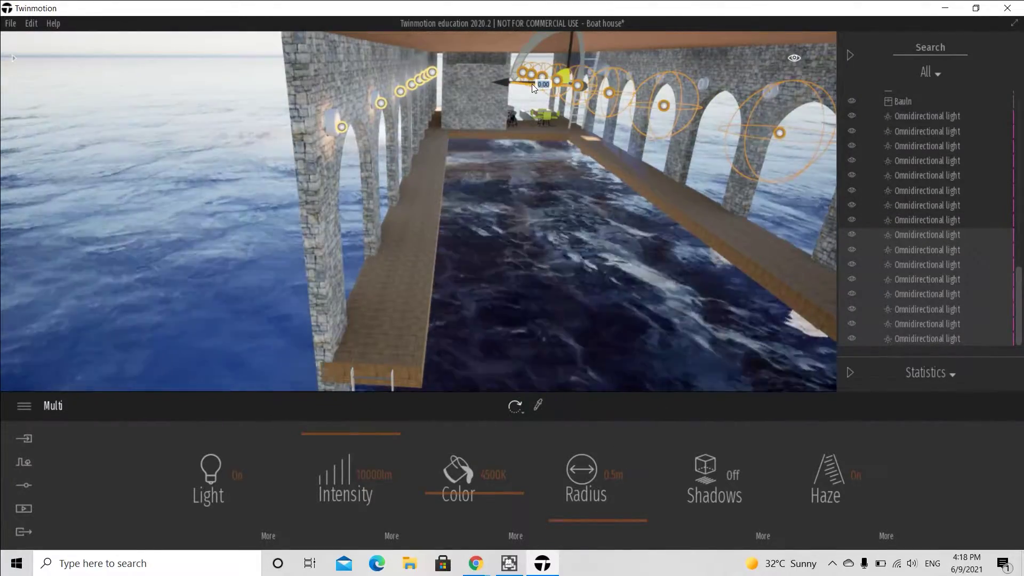
right_click_drag(533, 84, 649, 82)
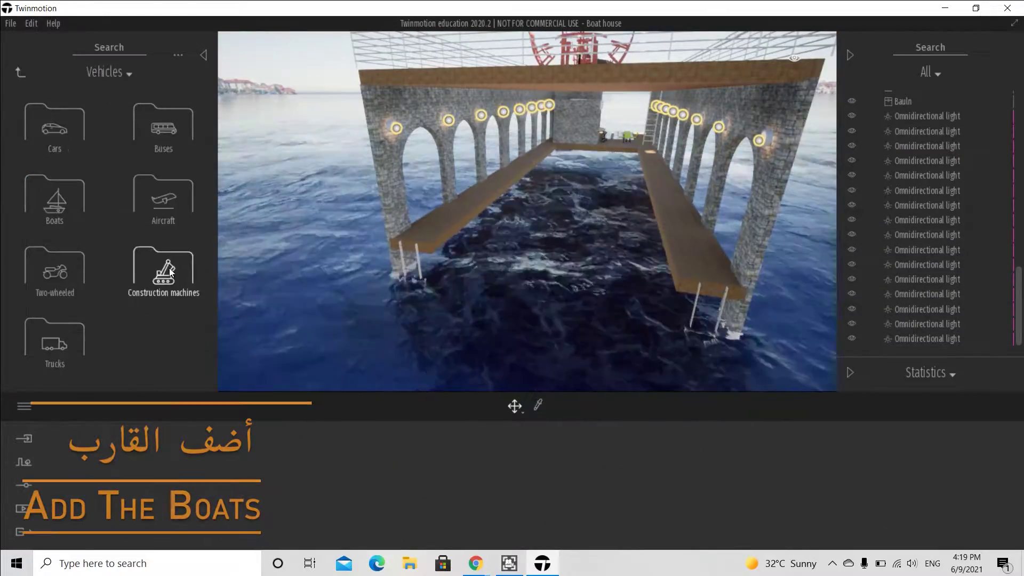
- Place Yacht 05 from the Boats library in the water near the boat house
left_click(51, 203)
scroll(107, 240, "down", 10)
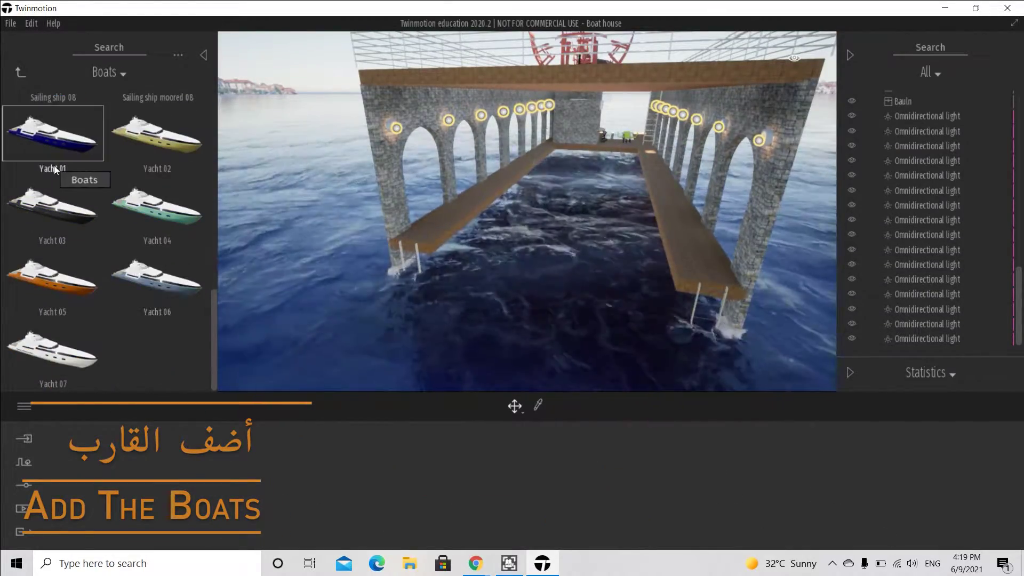
left_click(56, 299)
scroll(424, 286, "down", 10)
left_click_drag(68, 291, 416, 256)
- Scale Yacht 05 down uniformly to about 0.85
right_click_drag(416, 256, 514, 224)
left_click(514, 406)
left_click(522, 332)
left_click(459, 186)
left_click_drag(480, 188, 474, 211)
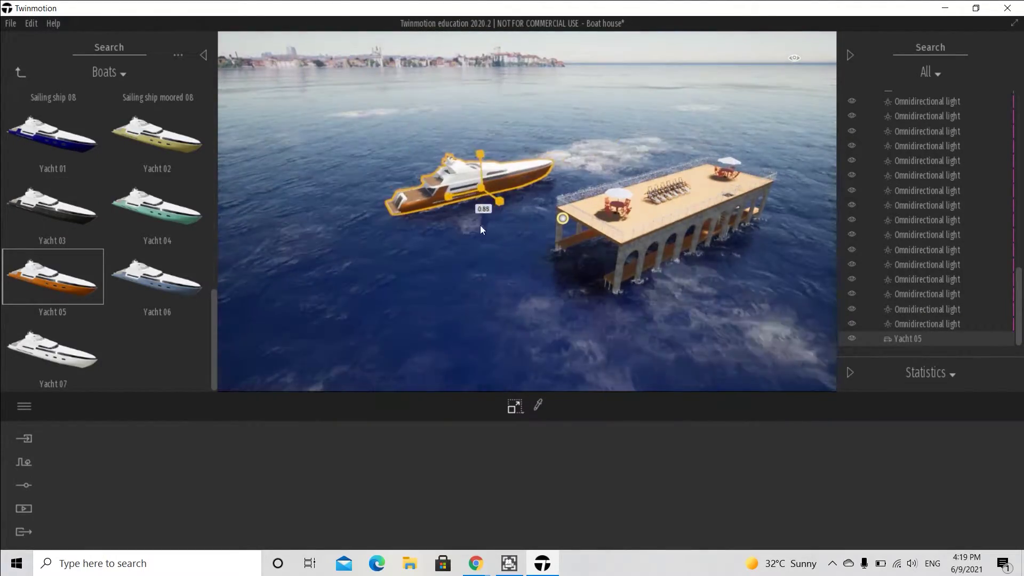
- Move Yacht 05 into the boat house, beneath the deck and between the stone arcades
left_click(514, 407)
left_click(520, 285)
right_click_drag(565, 298, 496, 240)
left_click(515, 406)
left_click(520, 286)
left_click_drag(660, 325, 563, 300)
scroll(353, 298, "up", 4)
right_click_drag(354, 294, 480, 283)
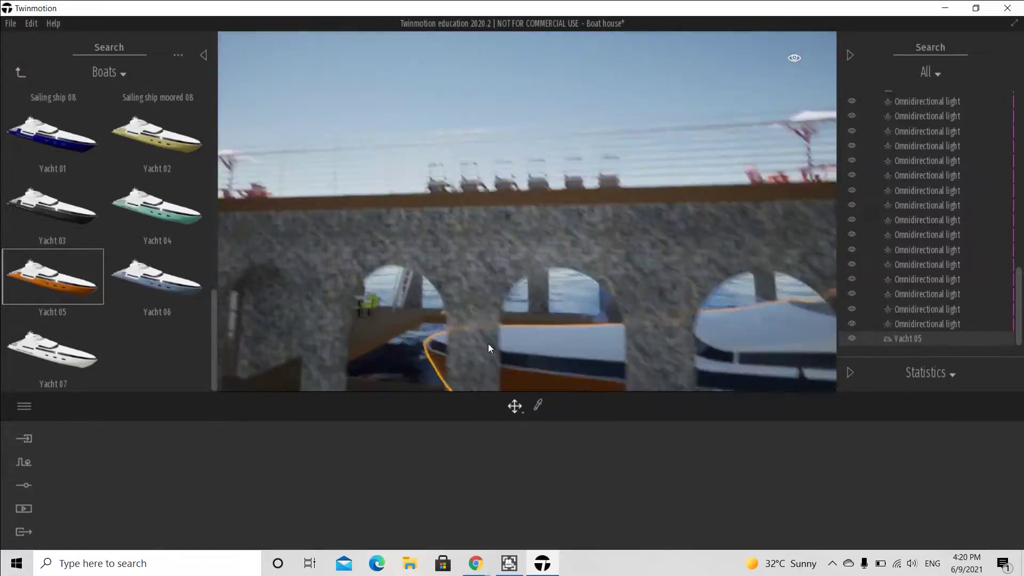
- Fine-tune the yacht's position lengthwise and sideways inside the boat house
left_click_drag(660, 359, 667, 360)
right_click_drag(666, 359, 640, 336)
left_click_drag(663, 336, 658, 336)
middle_click_drag(660, 336, 634, 306, "shift")
left_click_drag(635, 306, 625, 309)
middle_click_drag(626, 310, 524, 384, "shift")
- Adjust the yacht's scale slightly and centre it between the two walkways
left_click(516, 406)
left_click(520, 333)
left_click_drag(641, 280, 693, 293)
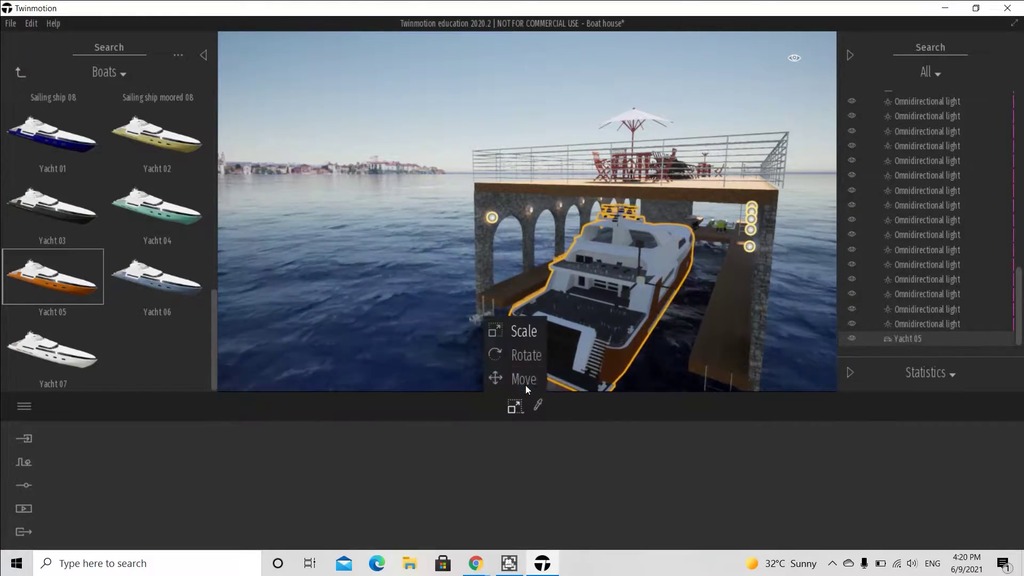
middle_click_drag(672, 288, 541, 262, "shift")
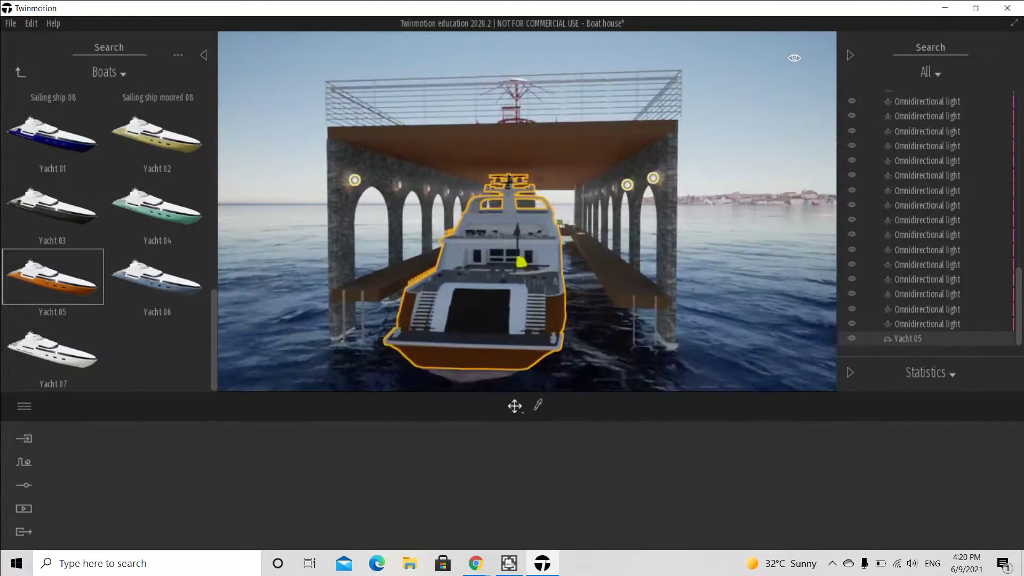
left_click_drag(542, 263, 570, 252)
middle_click_drag(571, 252, 302, 219, "shift")
key("Escape")
scroll(302, 219, "up", 8)
scroll(655, 132, "up", 3)
scroll(656, 134, "down", 5)
middle_click_drag(657, 136, 662, 229, "shift")
scroll(139, 217, "up", 18)
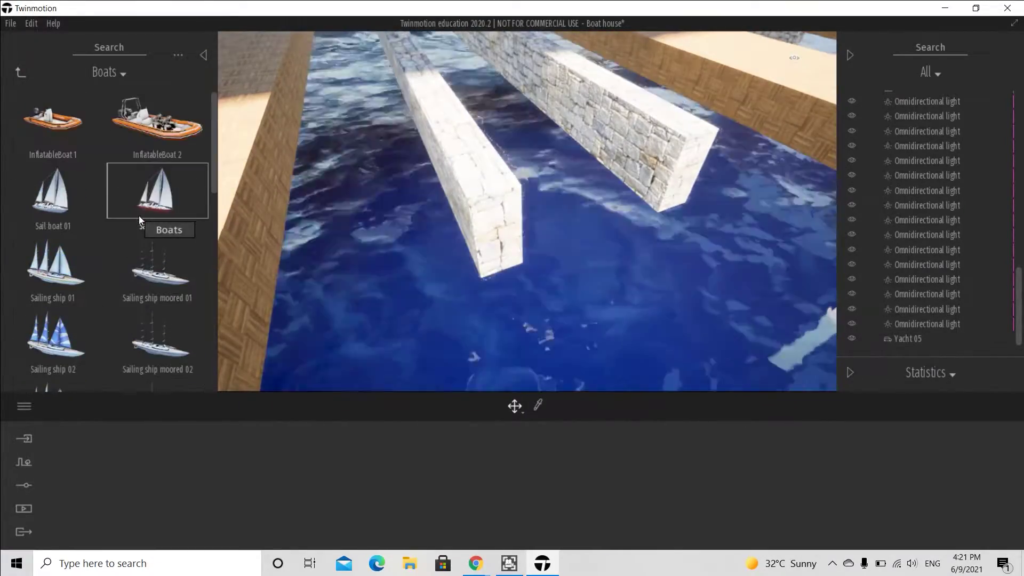
scroll(140, 234, "down", 13)
scroll(140, 256, "up", 3)
left_click(22, 73)
left_click(21, 73)
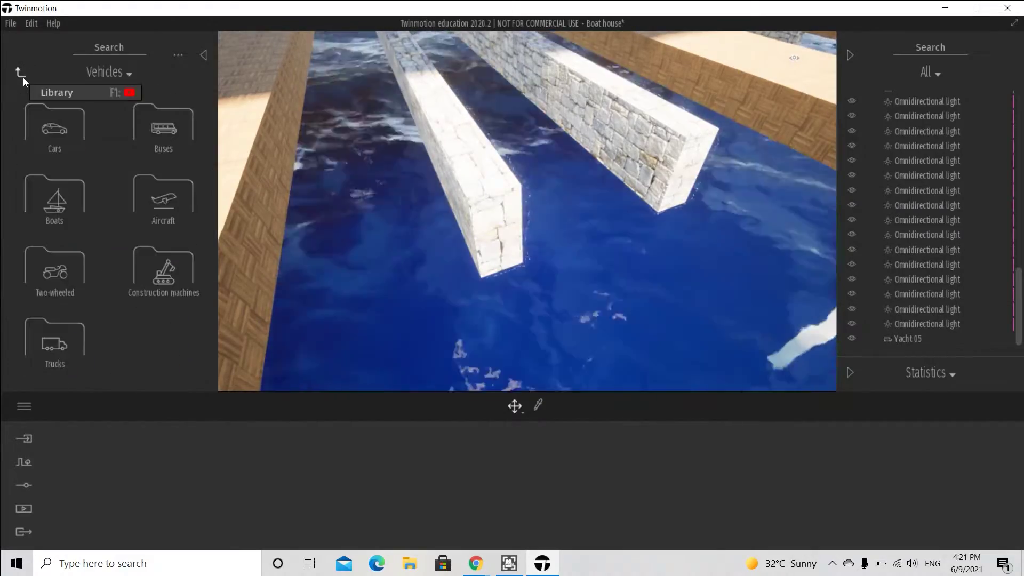
left_click(72, 203)
scroll(480, 213, "down", 10)
left_click_drag(52, 109, 394, 260)
key("Delete")
- Place InflatableBoat 2 and InflatableBoat 1 from the Boats library at the low stone walls
scroll(145, 306, "down", 5)
scroll(145, 311, "down", 5)
left_click_drag(213, 352, 214, 152)
left_click_drag(158, 123, 566, 275)
left_click_drag(59, 125, 653, 259)
- Select both inflatable boats and move them together at the stone walls
scroll(597, 267, "up", 4)
left_click(608, 315)
left_click(714, 315, "ctrl")
left_click_drag(660, 357, 762, 245)
- Adjust the position of a single inflatable boat over the stone walls
left_click(534, 341)
left_click(688, 318)
left_click_drag(688, 319, 640, 304)
right_click_drag(640, 304, 689, 351)
left_click_drag(689, 351, 715, 261)
scroll(641, 267, "up", 5)
right_click_drag(640, 267, 562, 295)
left_click_drag(563, 291, 563, 235)
- Move and rotate Betty Worker on the walkway so she stands facing the other two characters
middle_click_drag(502, 299, 478, 268)
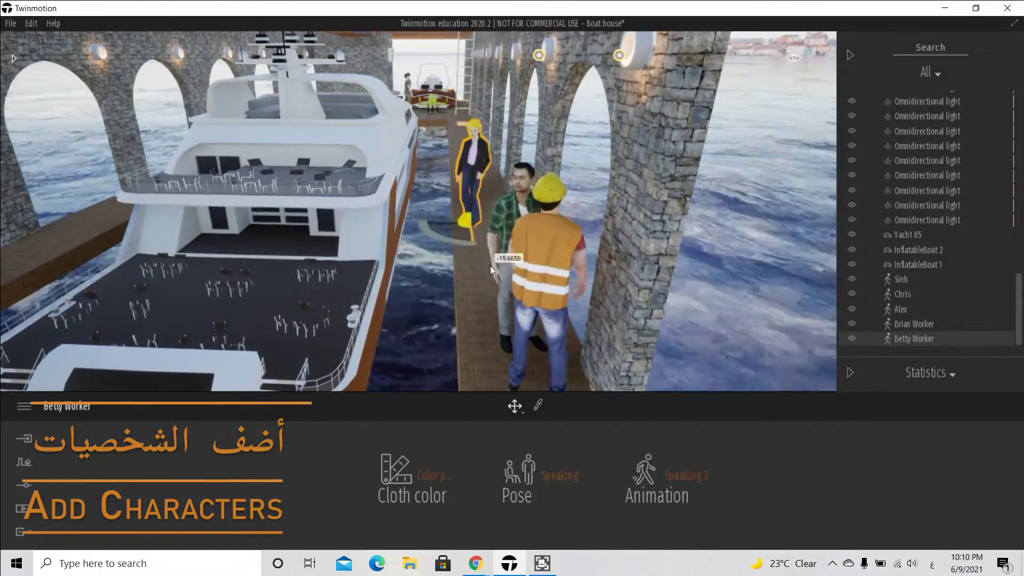
left_click_drag(491, 266, 482, 318)
left_click_drag(452, 317, 486, 322)
left_click(543, 326)
middle_click_drag(543, 327, 630, 213)
left_click_drag(621, 294, 592, 266)
middle_click_drag(458, 208, 539, 270)
left_click(456, 303)
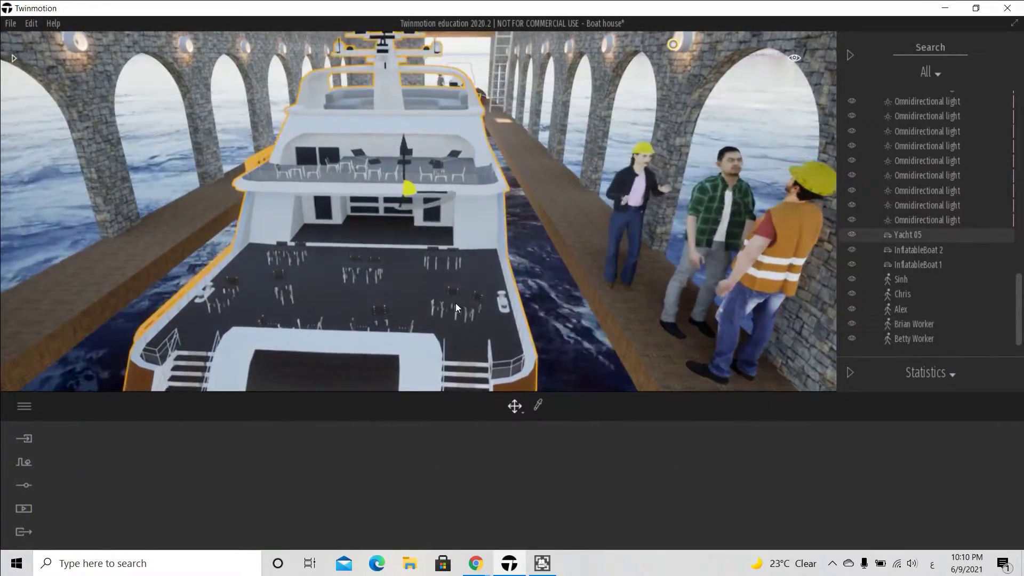
- Reposition the man in the plaid shirt and Brian Worker on the walkway to form a conversation group
left_click(699, 256)
left_click_drag(676, 347, 674, 279)
left_click(752, 256)
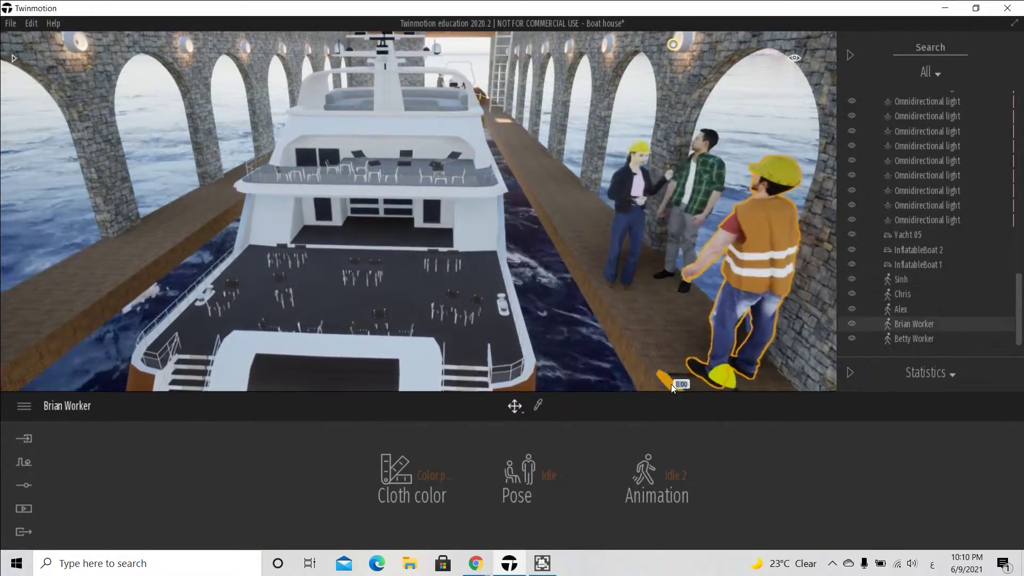
left_click_drag(728, 379, 707, 335)
- Change Brian Worker's pose and reactivate the Move tool
left_click(533, 474)
left_click(540, 333)
left_click(460, 303)
left_click(514, 406)
left_click(524, 380)
middle_click_drag(634, 248, 571, 184)
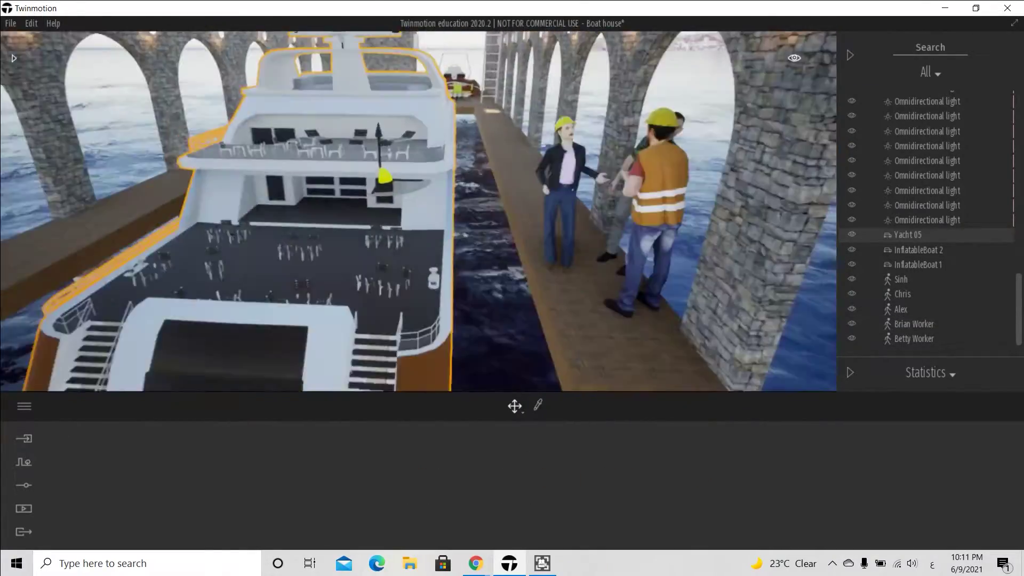
- Select Betty Worker and look through her scale handles and cloth color presets
scroll(571, 184, "up", 4)
left_click(768, 213)
left_click(940, 297)
left_click(915, 338)
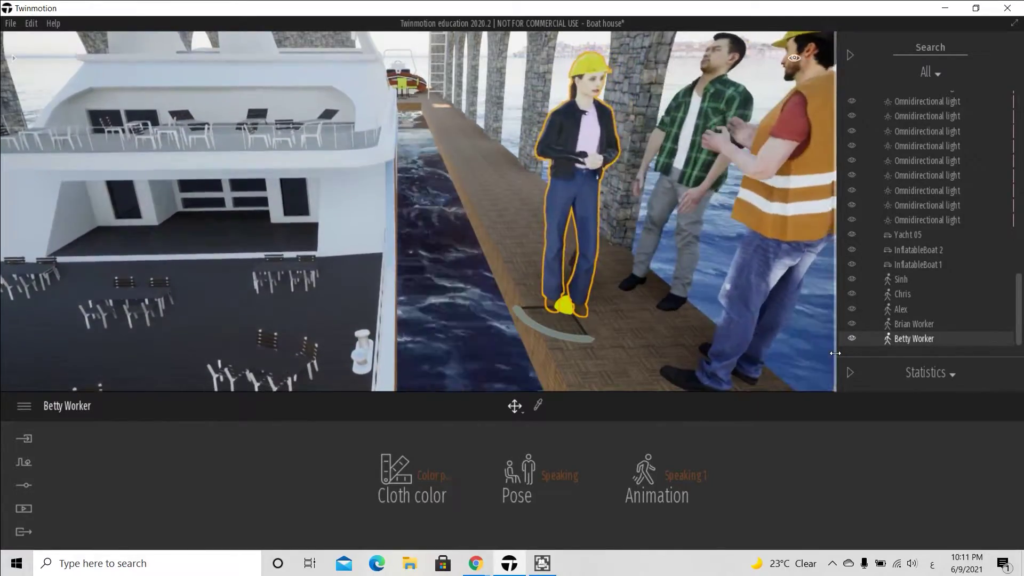
mouse_move(515, 406)
left_click(512, 332)
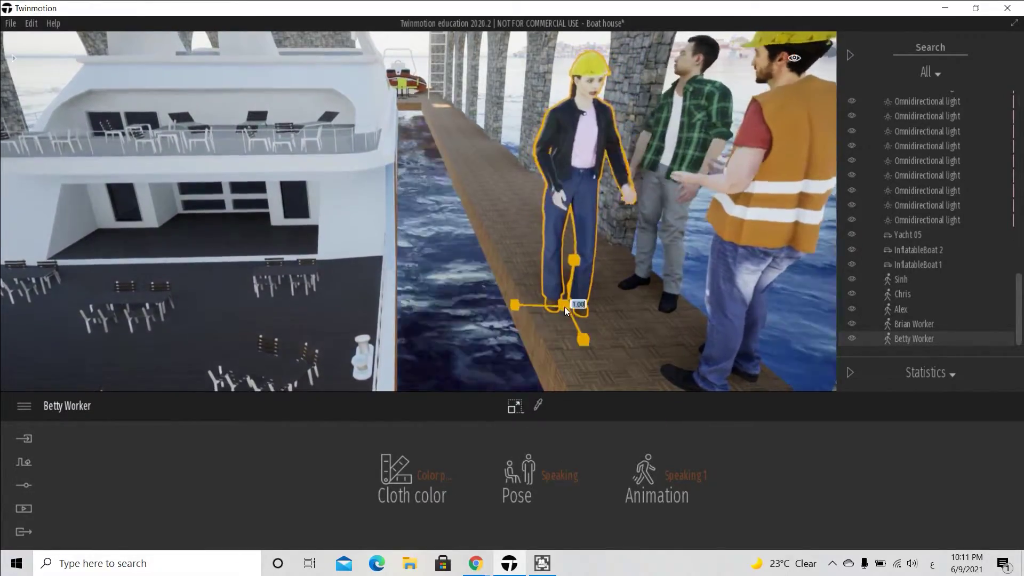
left_click(516, 410)
left_click(433, 475)
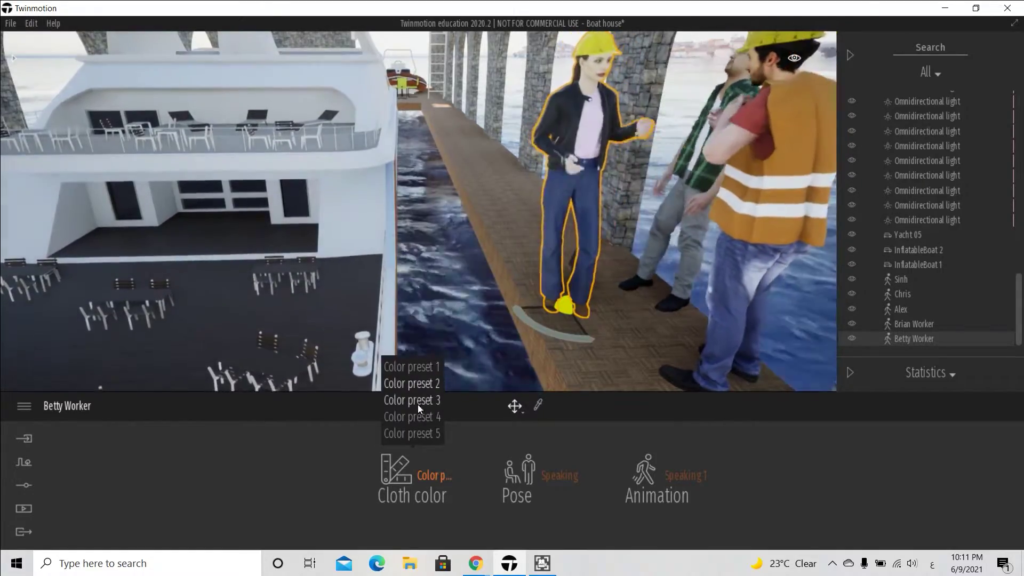
key("Escape")
- Add Rosa, Kareem Worker and Alex Worker to the scene and adjust the new characters' placement
scroll(497, 292, "down", 10)
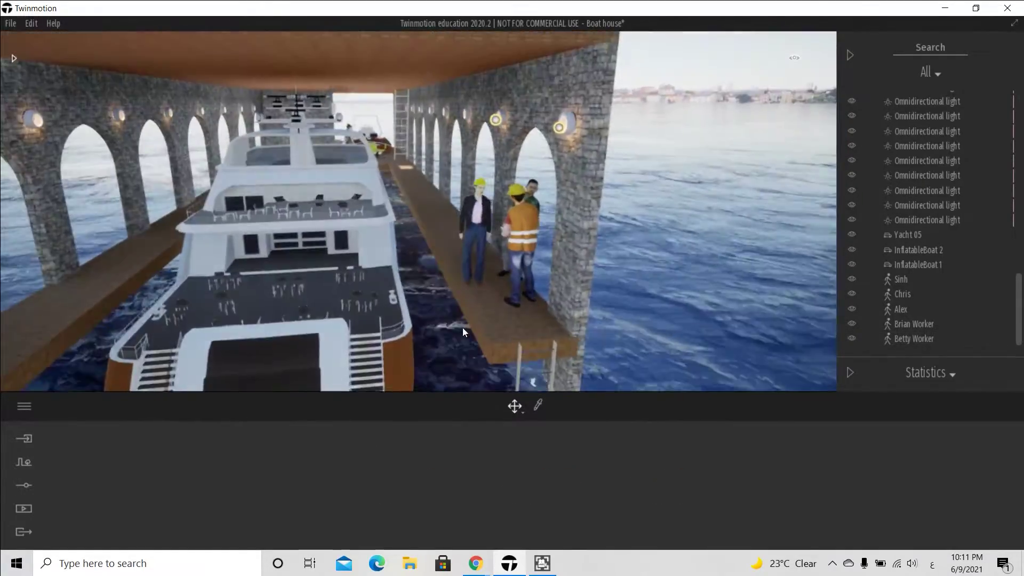
scroll(331, 208, "up", 7)
scroll(331, 209, "up", 5)
scroll(144, 221, "up", 4)
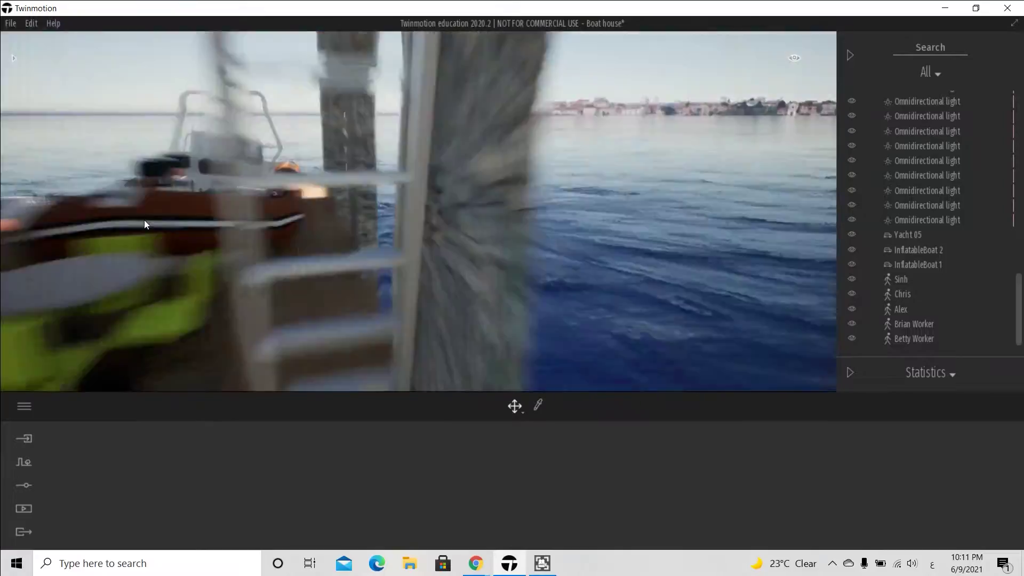
right_click_drag(144, 221, 42, 218)
middle_click_drag(437, 203, 502, 288)
left_click(565, 278)
middle_click_drag(564, 277, 544, 213)
left_click_drag(528, 367, 403, 307)
left_click(580, 203)
left_click(527, 468)
middle_click_drag(480, 230, 538, 272)
left_click_drag(659, 356, 609, 335)
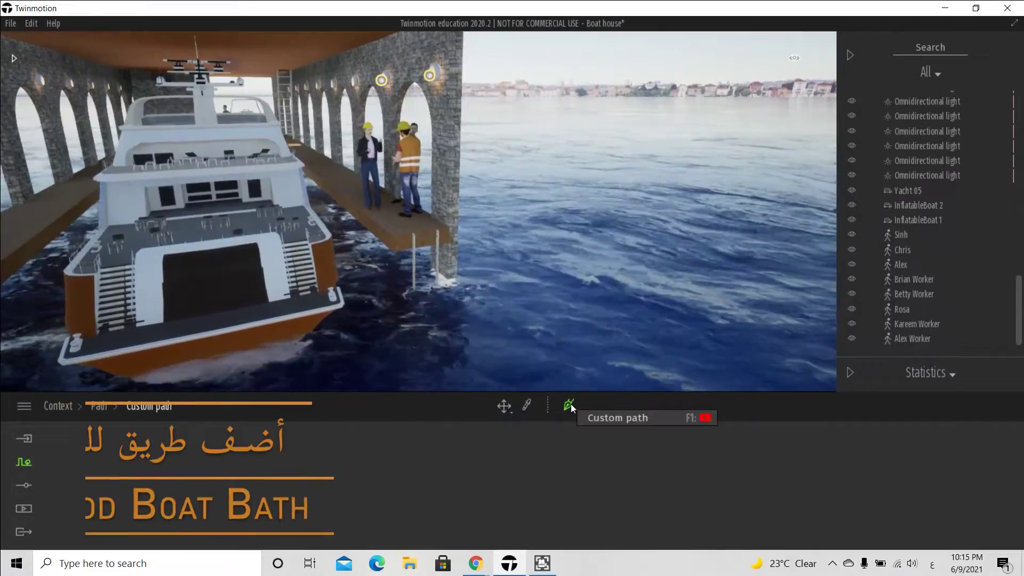
- Draw a closed custom path on the water looping around the whole boat house
scroll(742, 299, "down", 10)
mouse_move(718, 127)
left_click(712, 230)
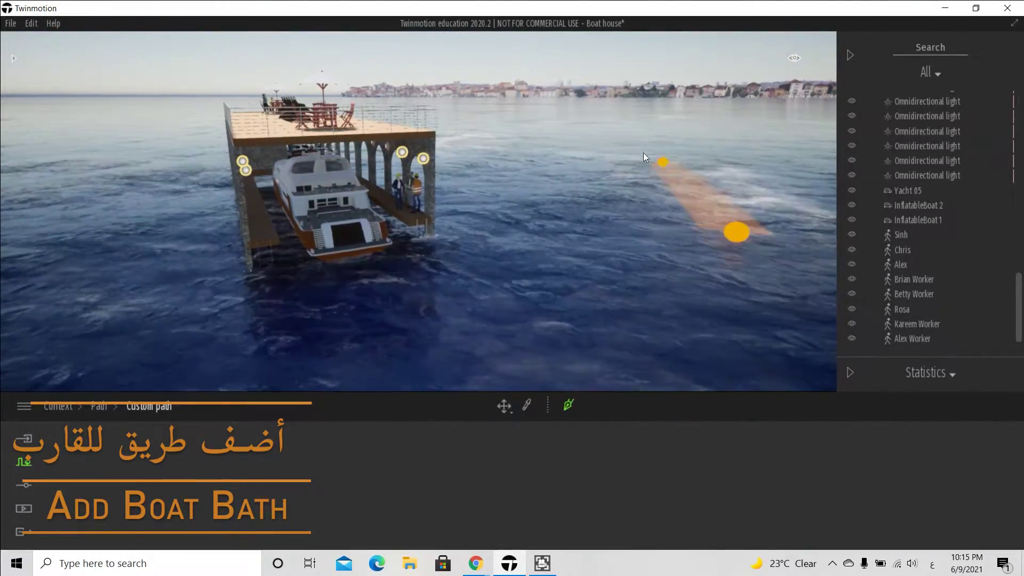
left_click(590, 135)
left_click(457, 117)
left_click(175, 123)
left_click(42, 215)
right_click_drag(40, 215, 39, 235)
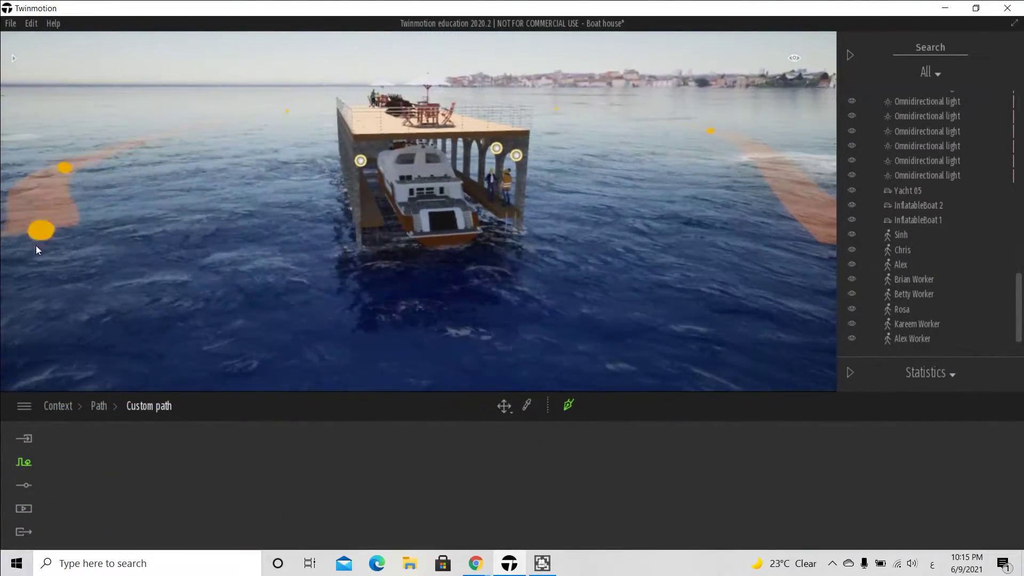
scroll(40, 235, "down", 3)
left_click(94, 338)
left_click(699, 378)
left_click(722, 235)
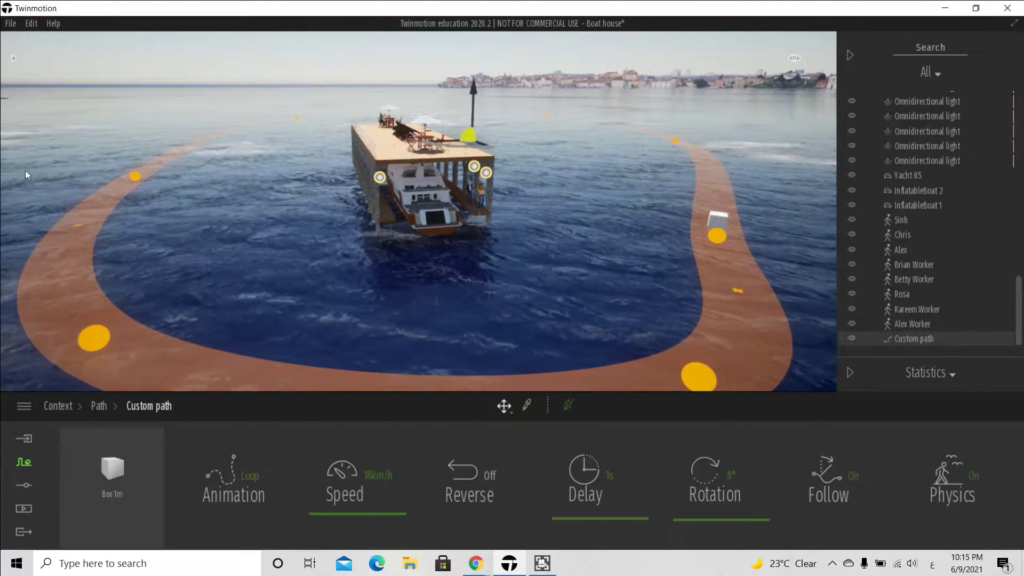
- Replace the custom path's default box with Sail boat 02 from the Boats library
left_click(14, 57)
left_click(20, 73)
left_click(160, 288)
left_click(53, 255)
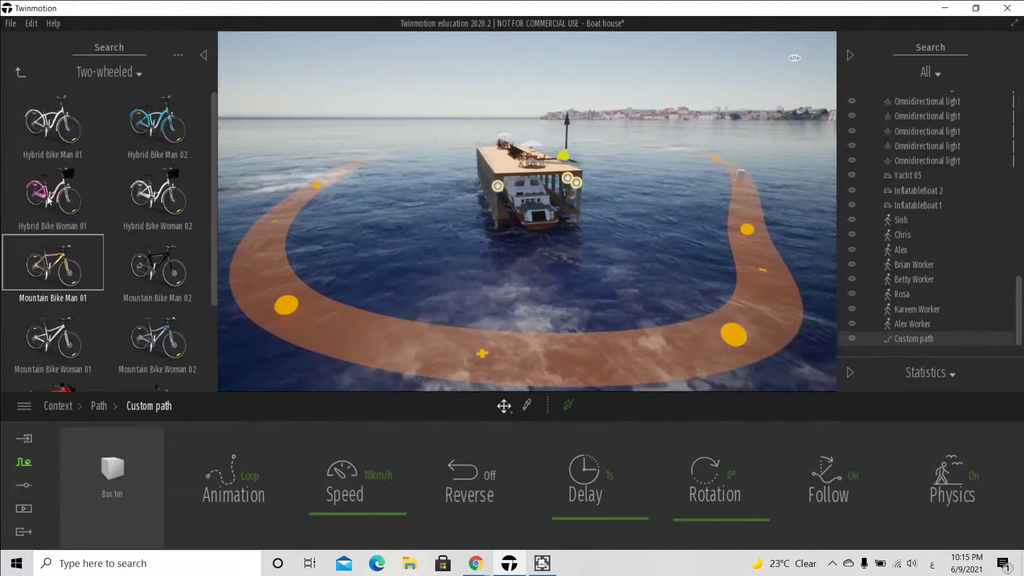
left_click(20, 72)
left_click(64, 208)
left_click_drag(111, 482, 110, 483)
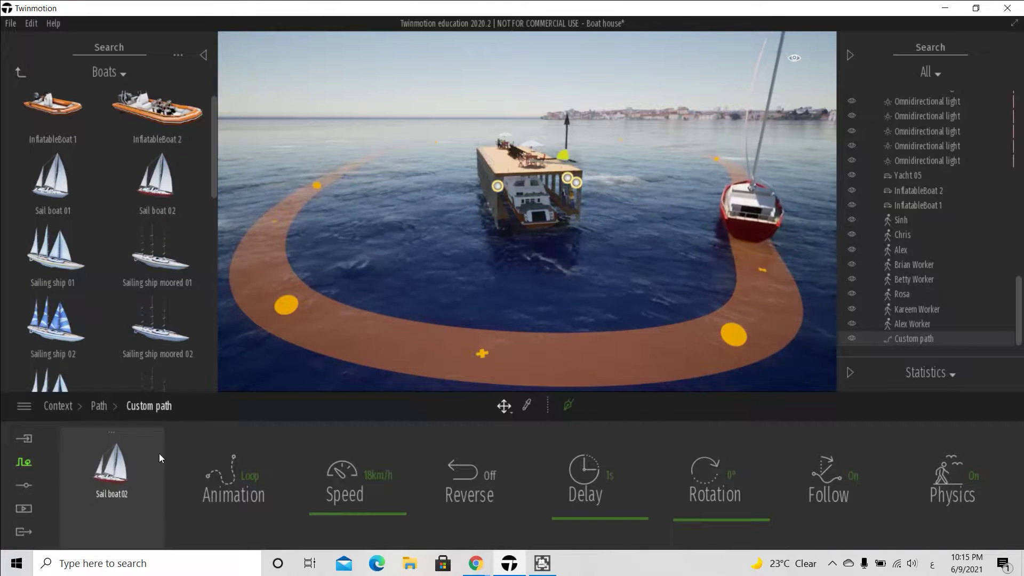
- Examine the custom path from the top view and another preset camera view
scroll(110, 299, "down", 1)
mouse_move(794, 58)
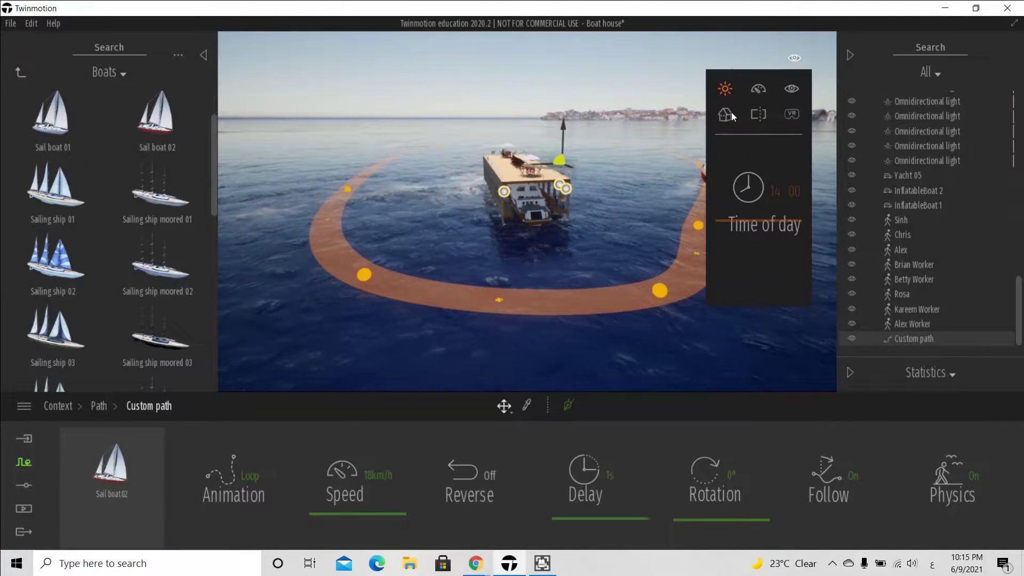
left_click(759, 159)
scroll(475, 279, "down", 3)
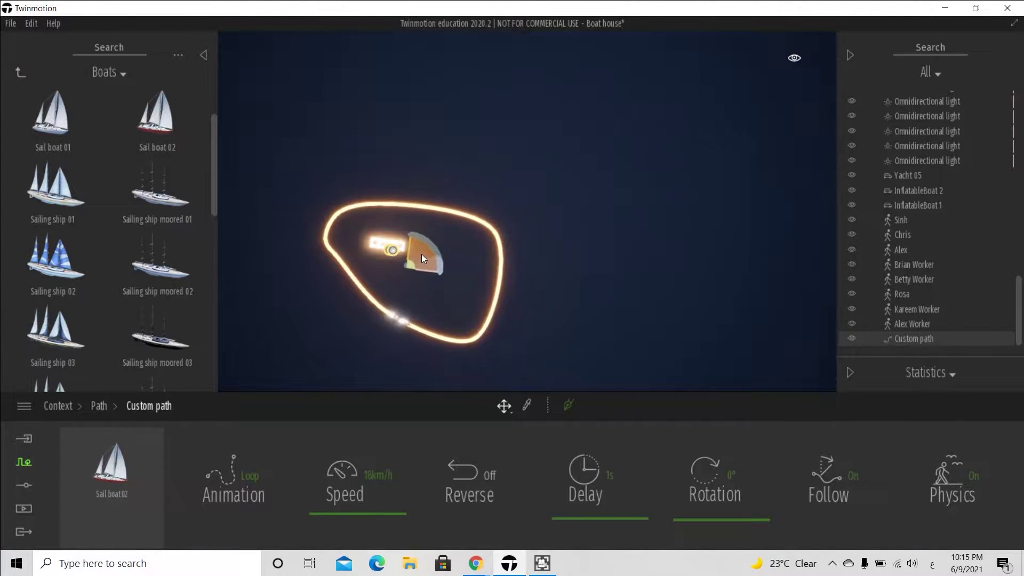
scroll(443, 332, "up", 5)
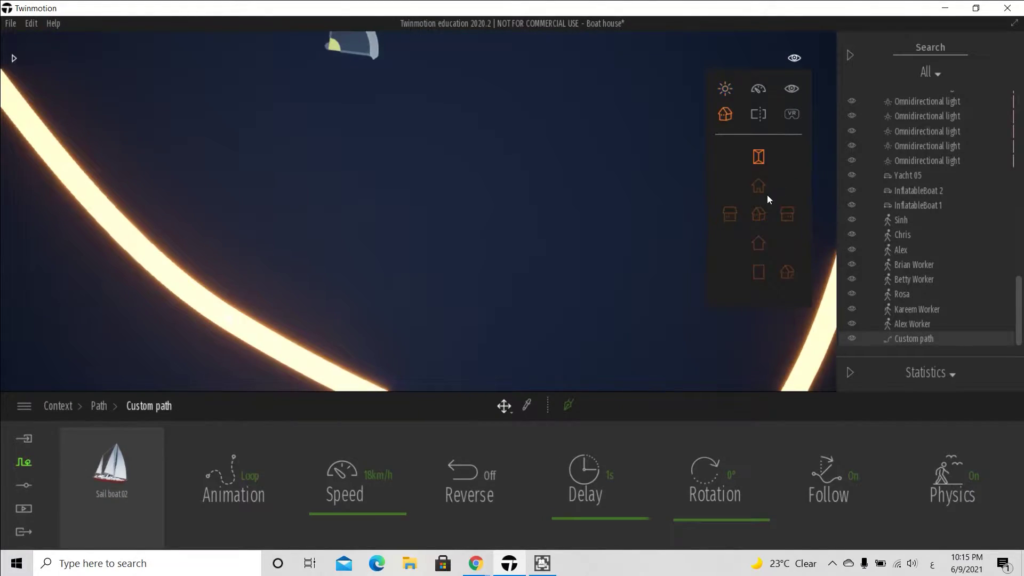
left_click(762, 186)
left_click(714, 305)
- Shift the custom path by about 27.8 m and drag its points to reshape the loop around the boat house
left_click_drag(586, 305, 665, 148)
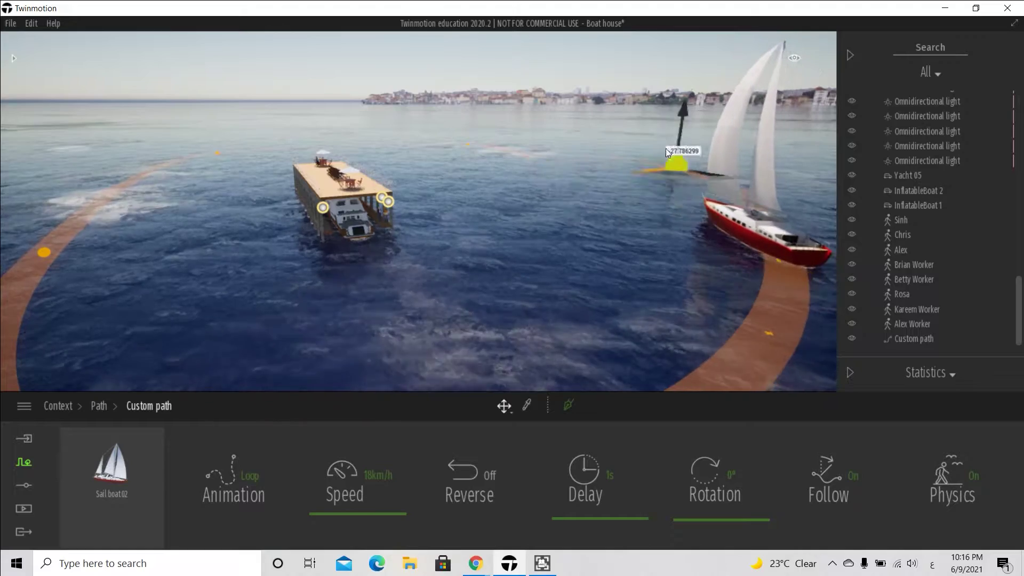
left_click(243, 148)
left_click_drag(468, 144, 424, 138)
left_click_drag(44, 252, 33, 252)
left_click(307, 261)
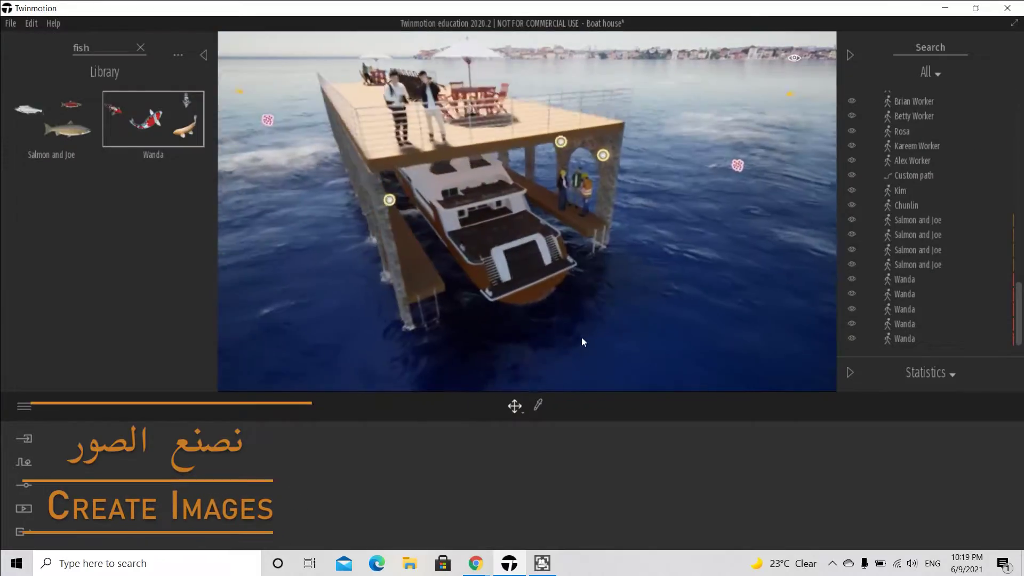
- Create a media image of the boat house and re-capture it from a lower, reframed camera view
middle_click_drag(582, 337, 373, 176, "shift")
left_click(203, 55)
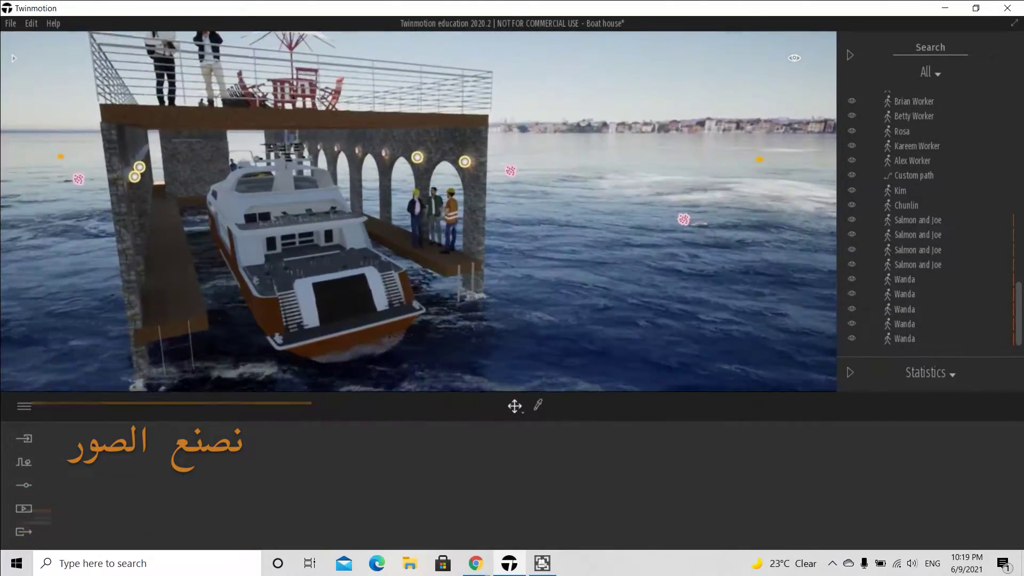
left_click(24, 508)
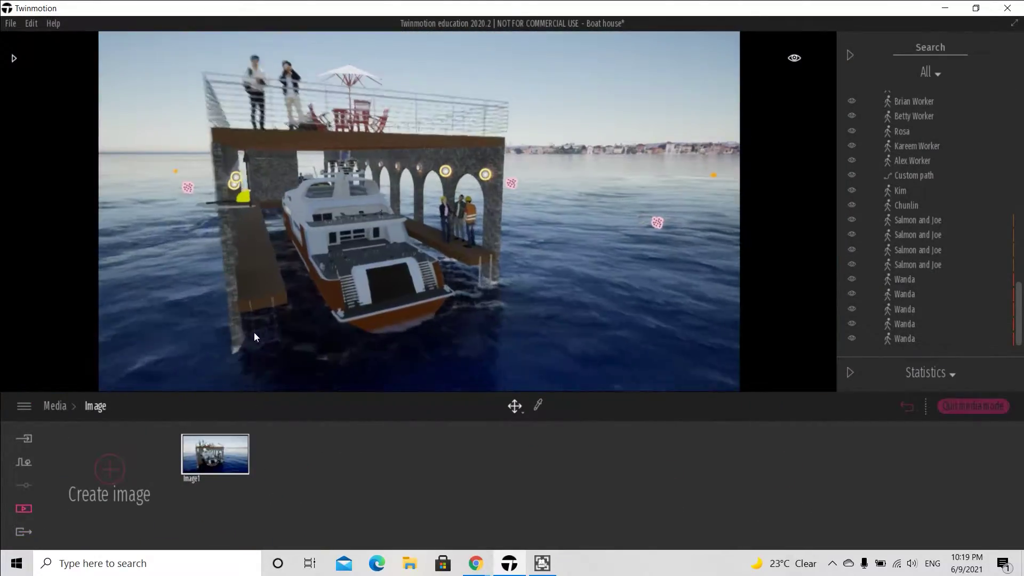
mouse_move(226, 430)
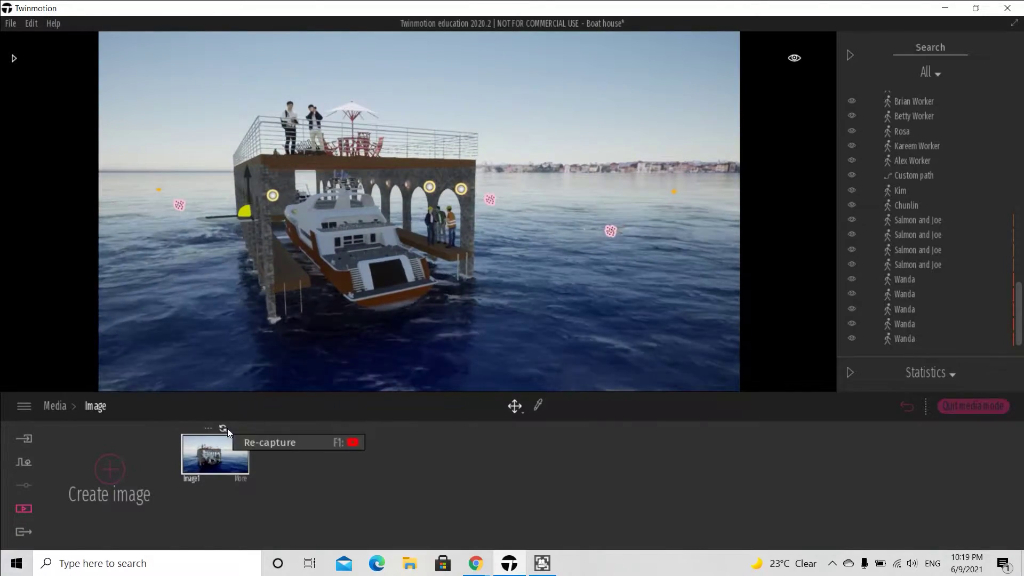
left_click(223, 429)
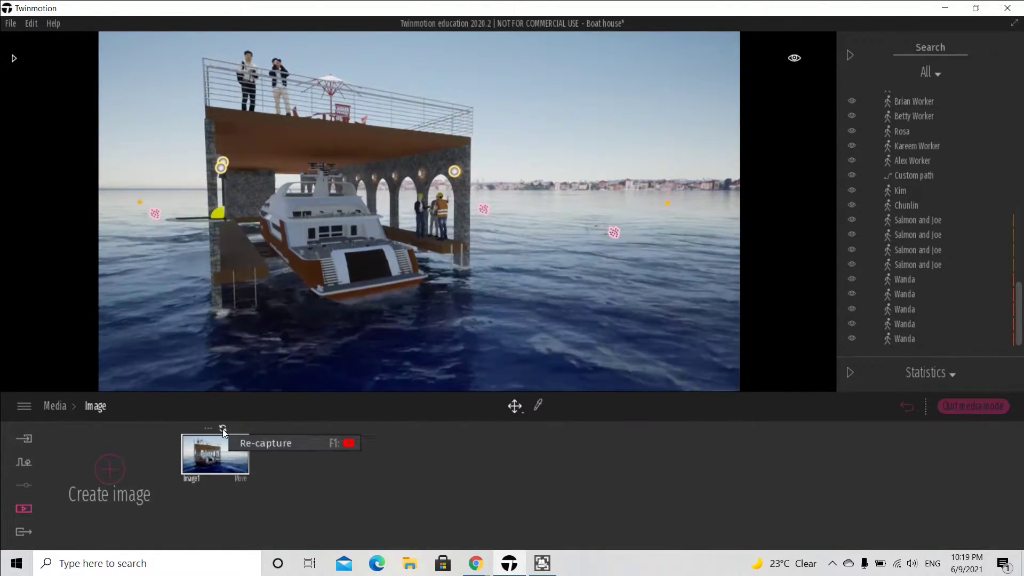
- Adjust Image1's white balance and raise its shadow distance to about 3498 m
left_click(239, 477)
left_click(530, 472)
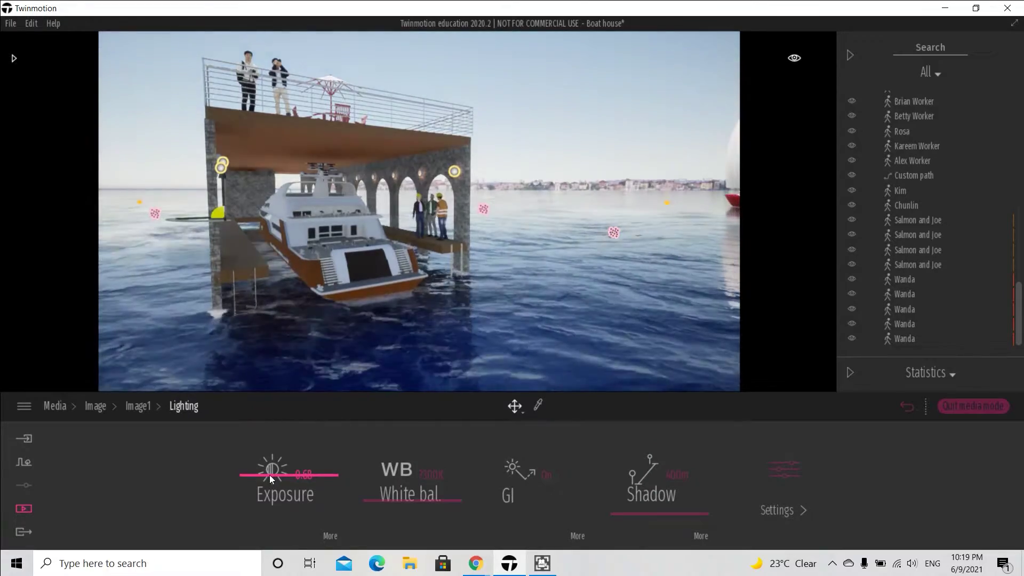
left_click(579, 536)
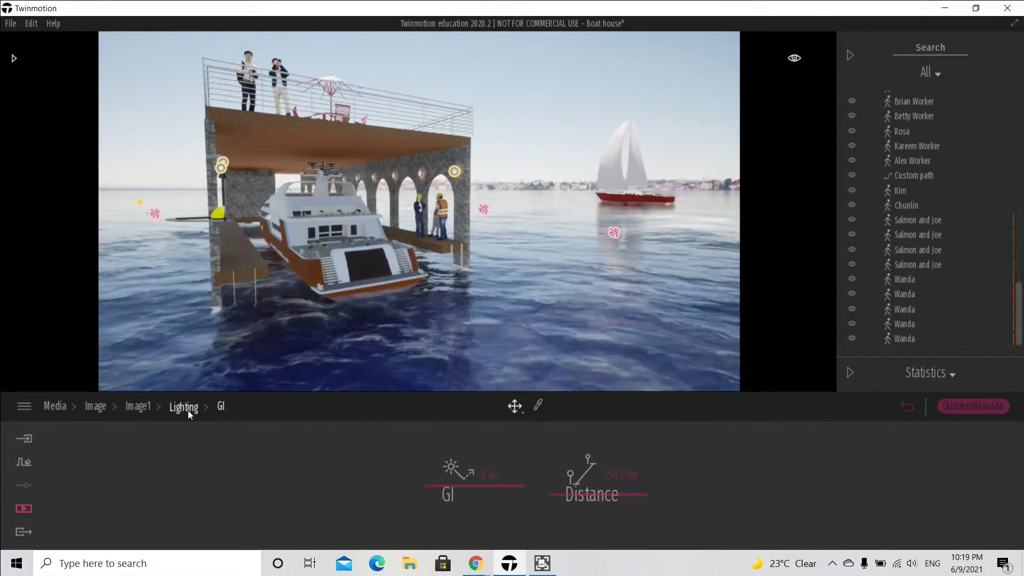
left_click(183, 407)
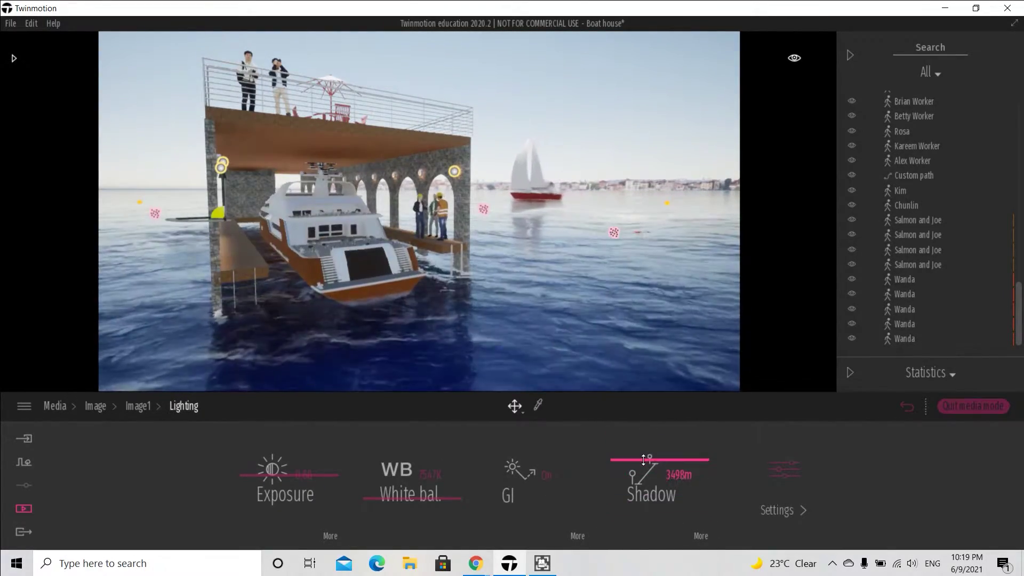
left_click(778, 510)
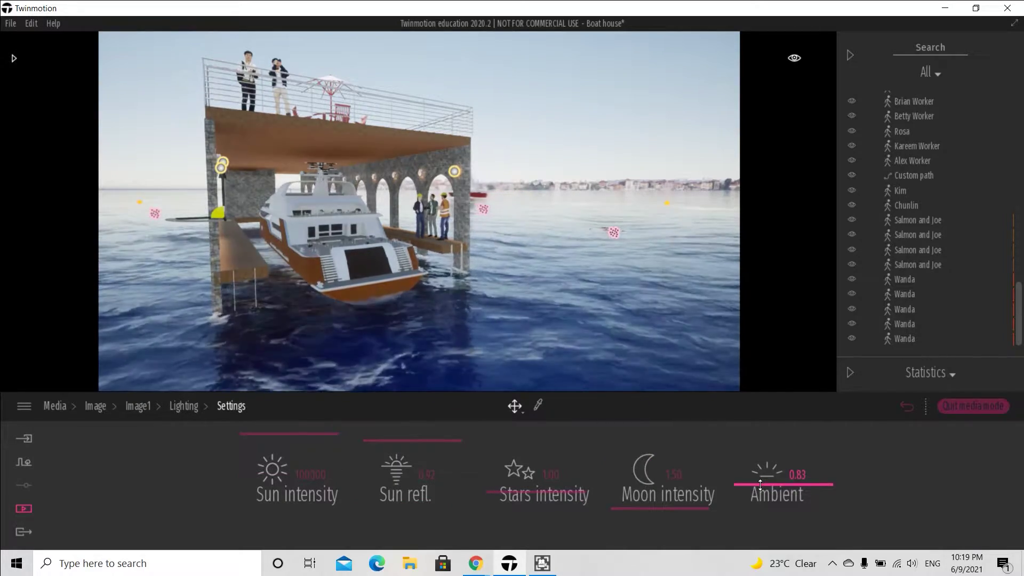
- Set Image1's ambient light to about 0.92, moon intensity to 4.06 and stars intensity to its maximum
left_click_drag(760, 485, 760, 479)
left_click_drag(653, 508, 653, 486)
left_click_drag(539, 492, 539, 433)
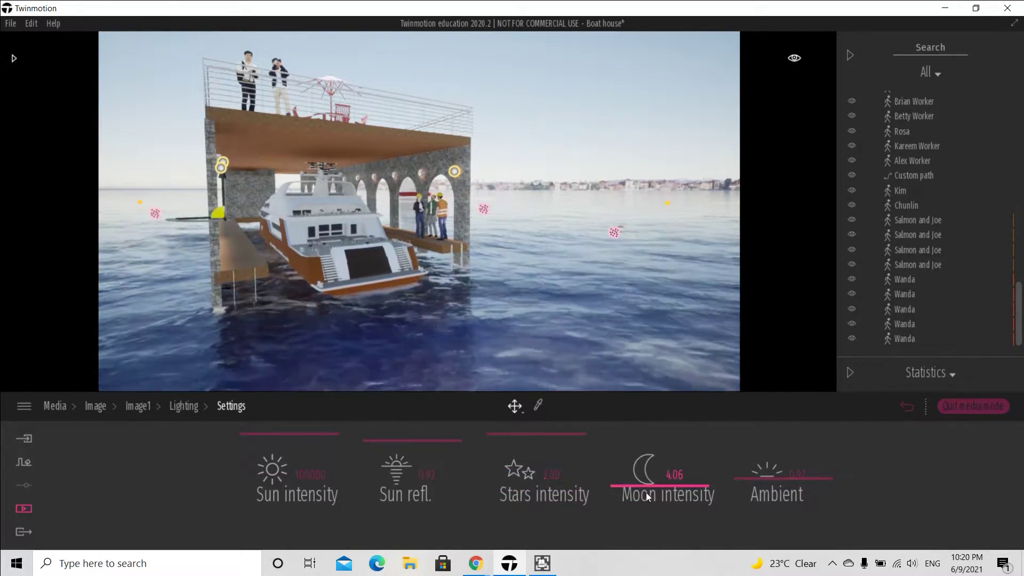
left_click(184, 406)
- Turn on depth of field for Image1's camera, adjust its FOV and aperture, and set the bokeh shape to 14
left_click(137, 406)
left_click(387, 485)
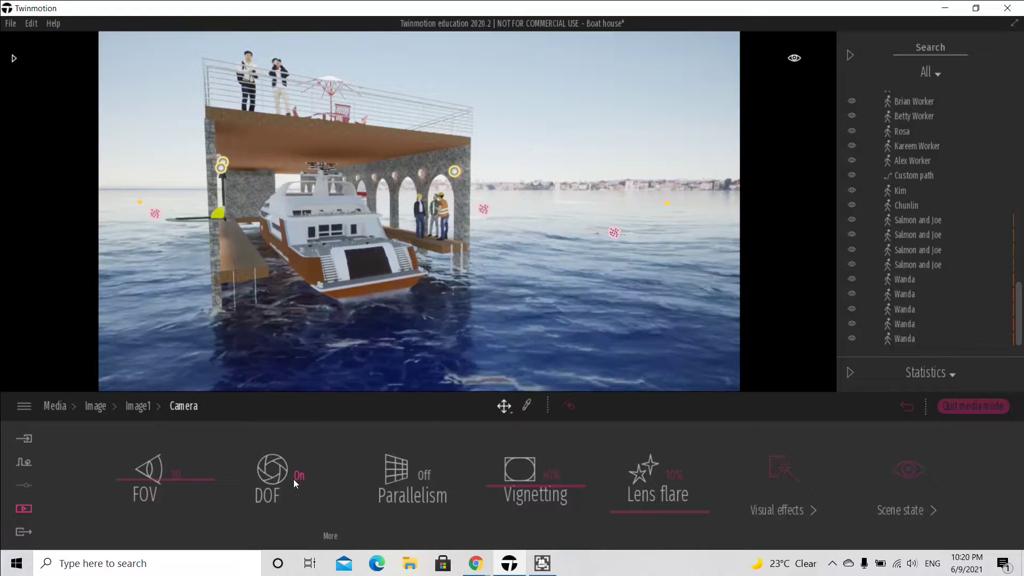
left_click(293, 477)
left_click(366, 264)
left_click_drag(443, 477, 443, 482)
mouse_move(587, 520)
left_mouse_down()
mouse_move(596, 539)
mouse_move(585, 514)
left_mouse_up()
left_click_drag(689, 477, 714, 456)
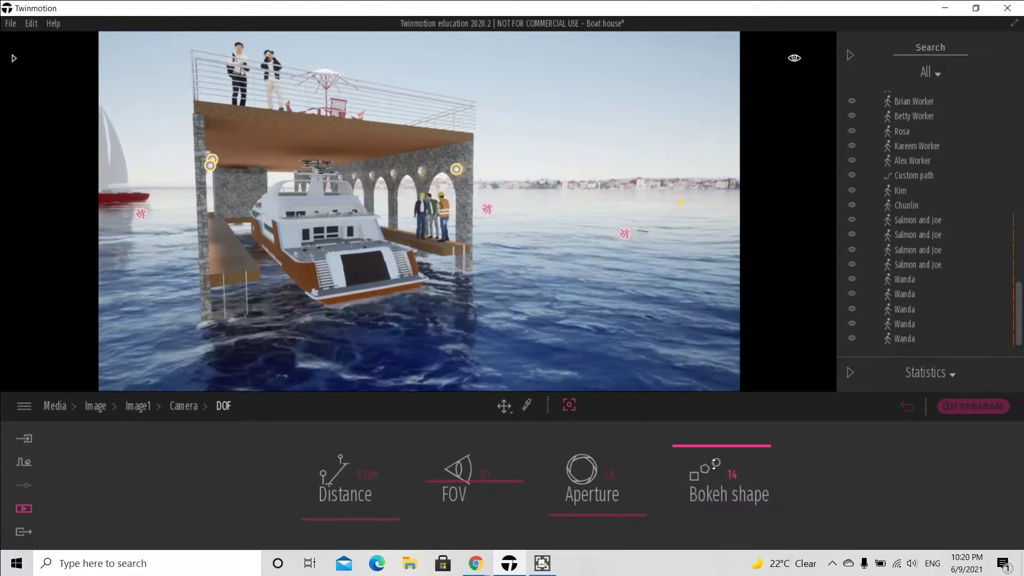
- Apply the ISM color gradient to Image1, set its contrast to 53% and slightly adjust its saturation
left_click(183, 406)
left_click(777, 469)
left_click(348, 481)
left_click(395, 469)
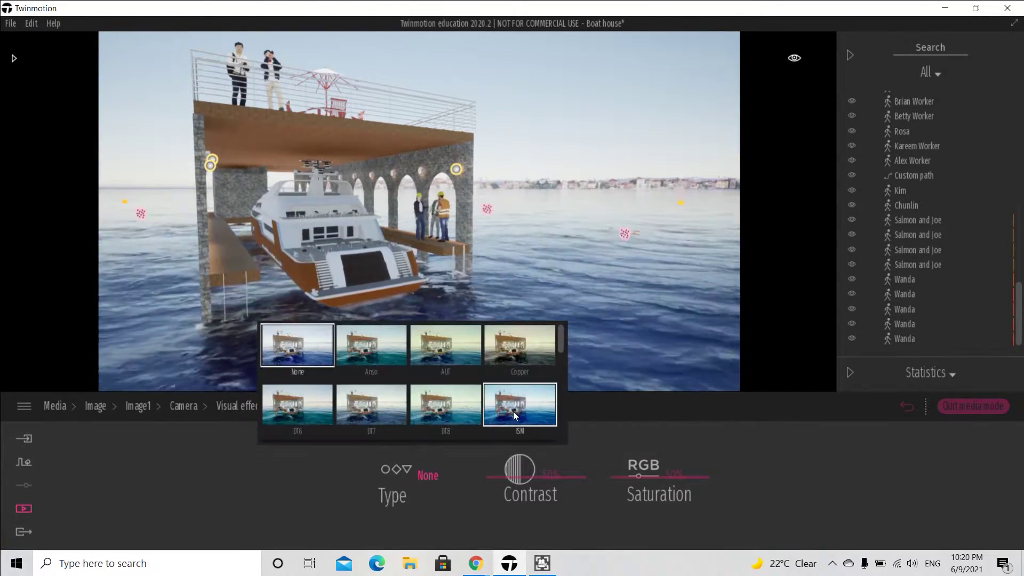
left_click(516, 415)
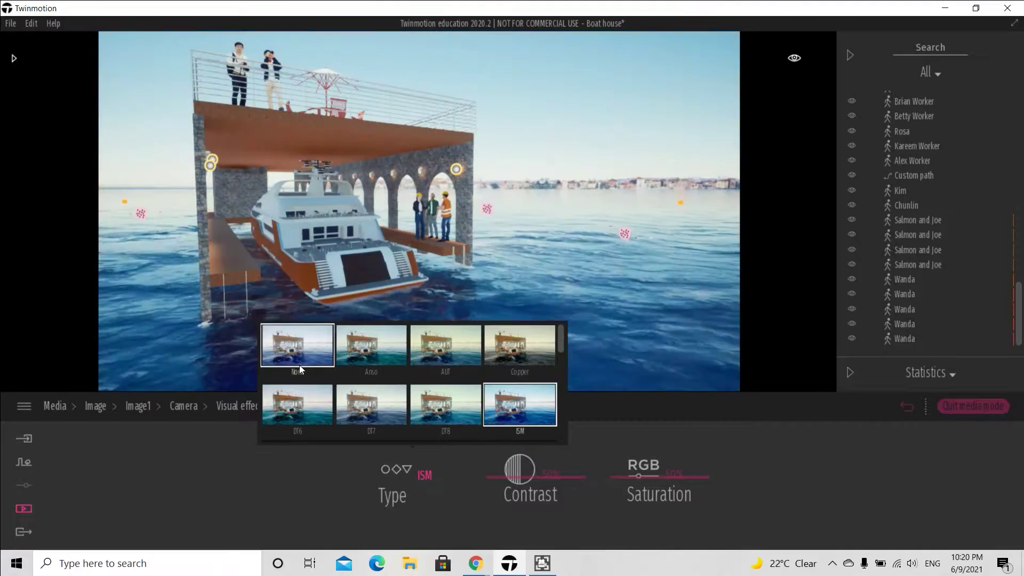
left_click(525, 421)
left_click_drag(659, 476, 587, 469)
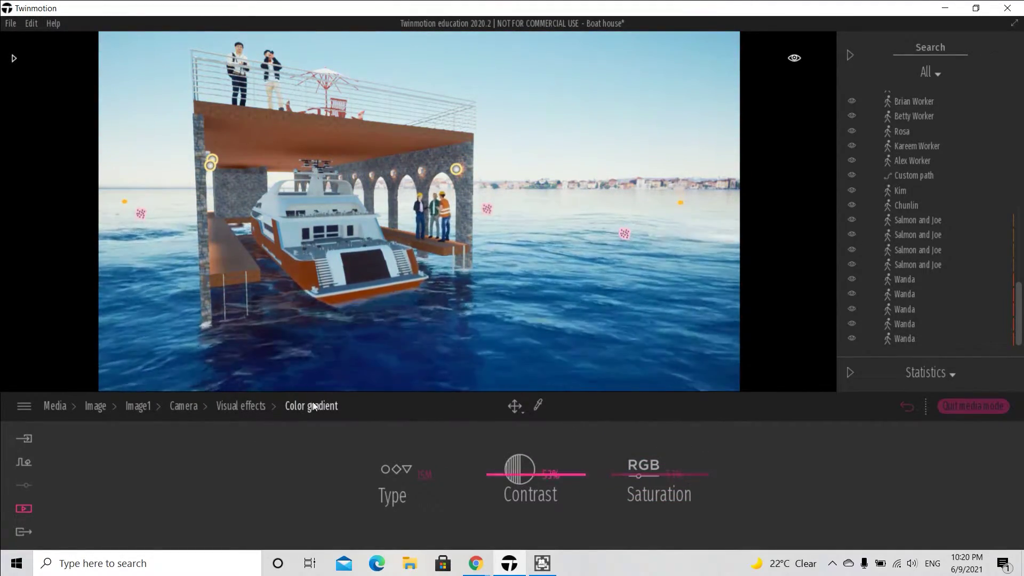
- Browse the filter types and the remaining visual effects available for Image1
left_click(184, 406)
left_click(763, 480)
left_click(526, 469)
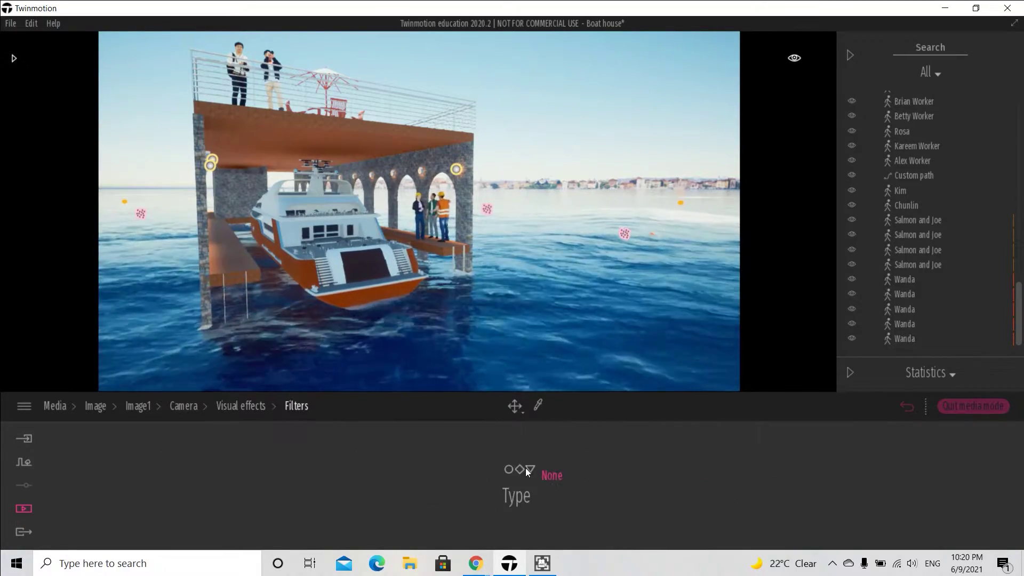
left_click(526, 470)
scroll(613, 400, "down", 5)
left_click(572, 385)
scroll(572, 390, "up", 5)
left_click(241, 406)
left_click(592, 473)
left_click(138, 405)
left_click(95, 406)
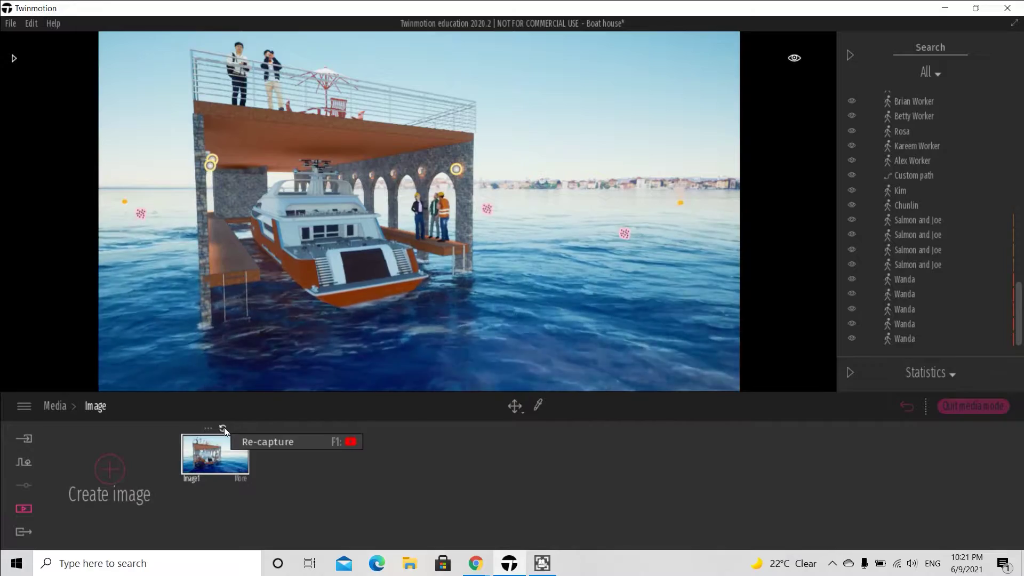
- Raise the smog, adjust the wind direction and set the wind speed to 5.00 in Image1's weather effects
left_click(242, 479)
left_click(398, 480)
left_click(959, 490)
left_click_drag(514, 510, 531, 456)
left_click_drag(382, 519, 382, 507)
left_click_drag(272, 497, 275, 446)
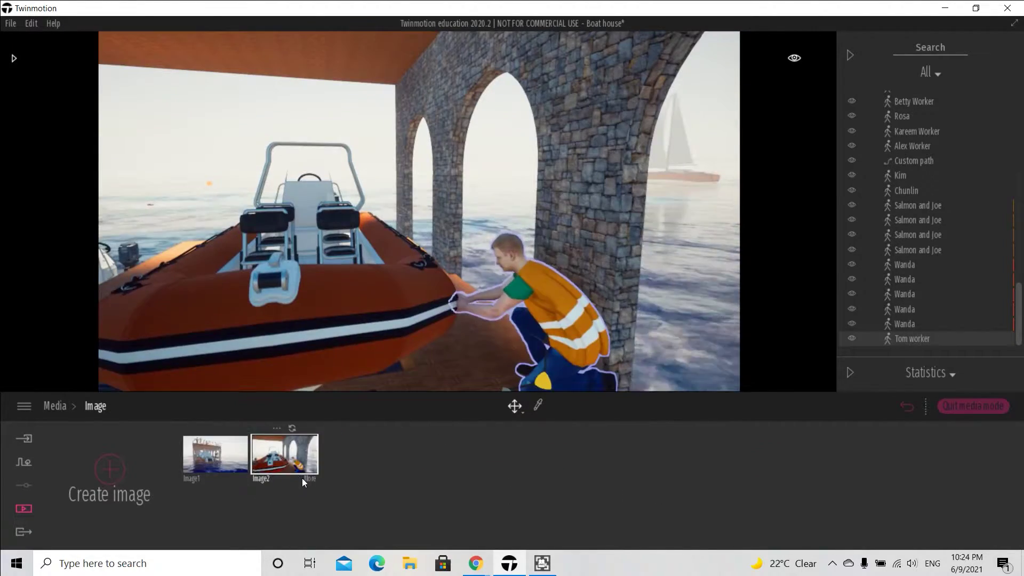
- In Image2, raise the moon intensity to 10.00, increase the smog, and shift the weather towards cloudy and the season towards winter
left_click(304, 479)
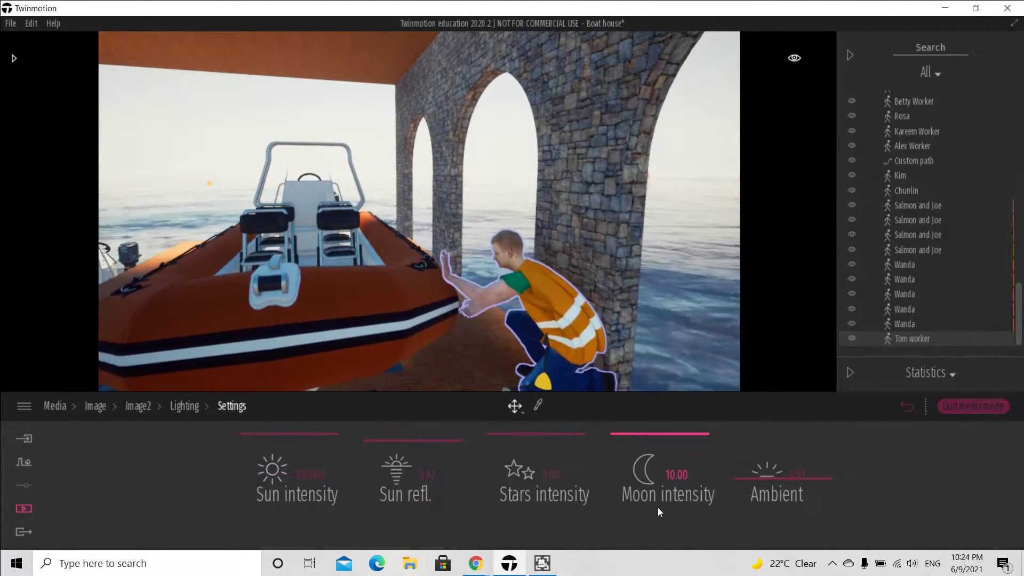
left_click(395, 488)
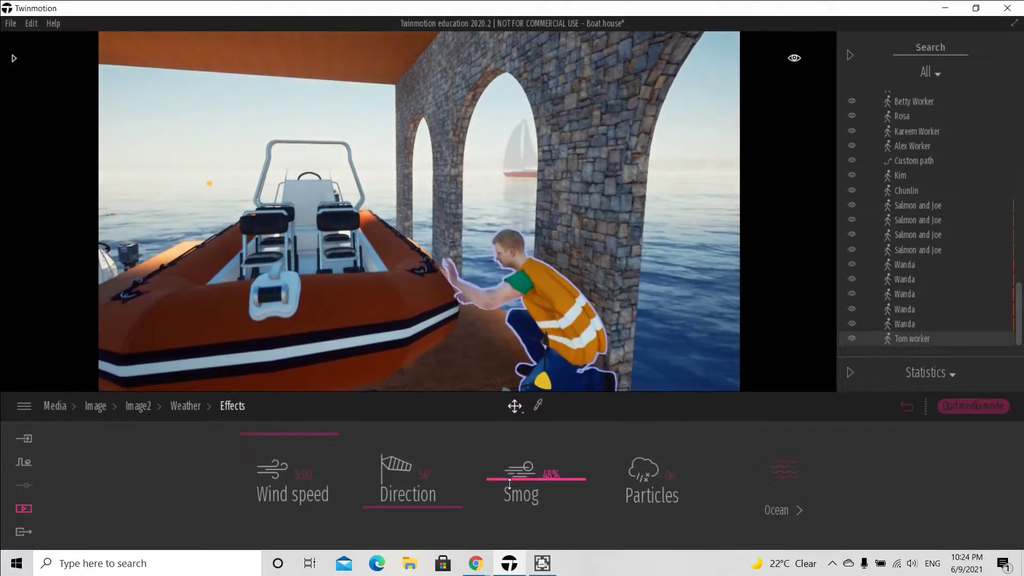
left_click(186, 406)
left_click_drag(112, 507, 205, 511)
left_click_drag(445, 511, 544, 522)
mouse_move(210, 521)
left_mouse_down()
mouse_move(240, 521)
mouse_move(101, 521)
mouse_move(194, 525)
left_mouse_up()
mouse_move(546, 521)
left_mouse_down()
mouse_move(544, 485)
mouse_move(523, 495)
left_mouse_up()
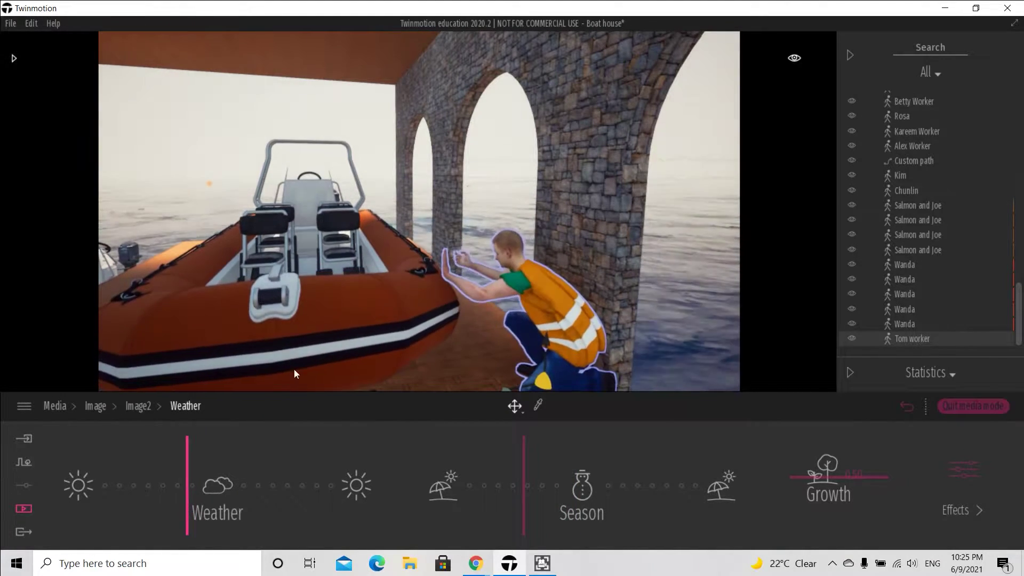
left_click(940, 476)
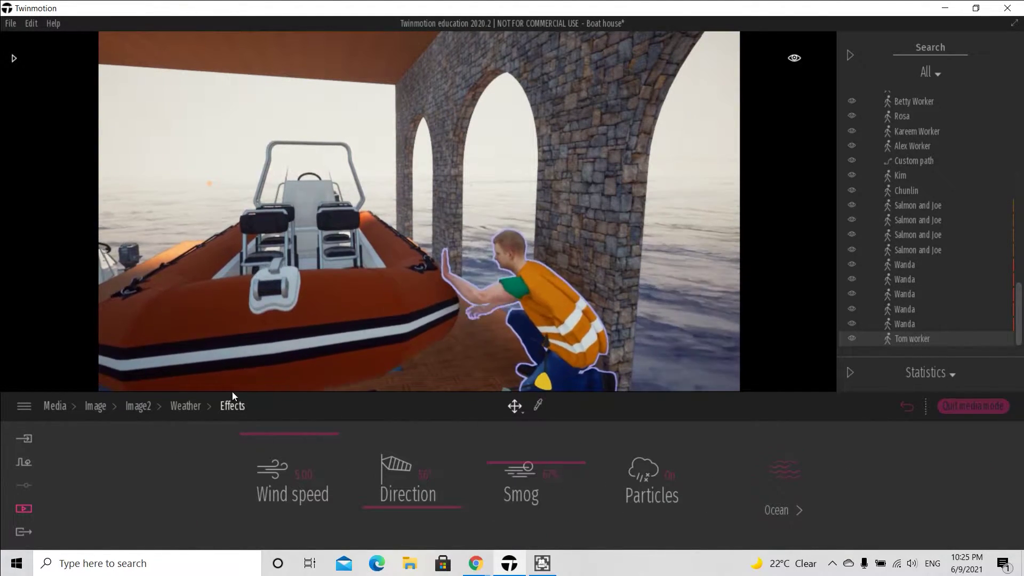
left_click(96, 406)
- Shift Image1's weather towards cloudy and its season partway towards winter
left_click(227, 463)
left_click(188, 488)
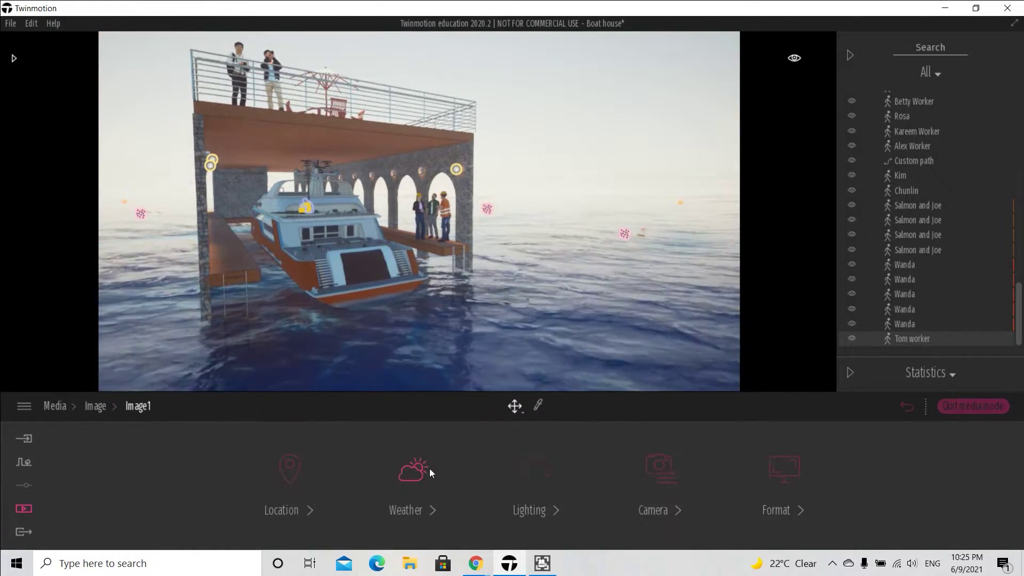
left_click(416, 474)
left_click_drag(80, 516, 142, 516)
left_click_drag(449, 515, 516, 518)
left_click_drag(142, 516, 170, 516)
left_click(97, 407)
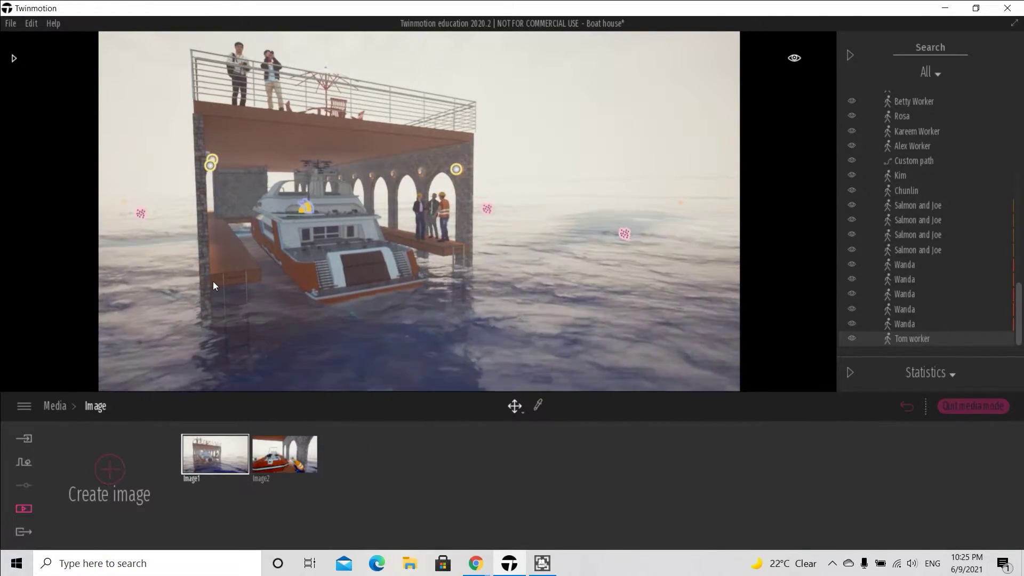
- Fly the camera from Image1's view through the boat house up to the umbrella table on the roof terrace
right_click_drag(225, 289, 180, 215)
scroll(393, 360, "up", 5)
scroll(282, 180, "down", 3)
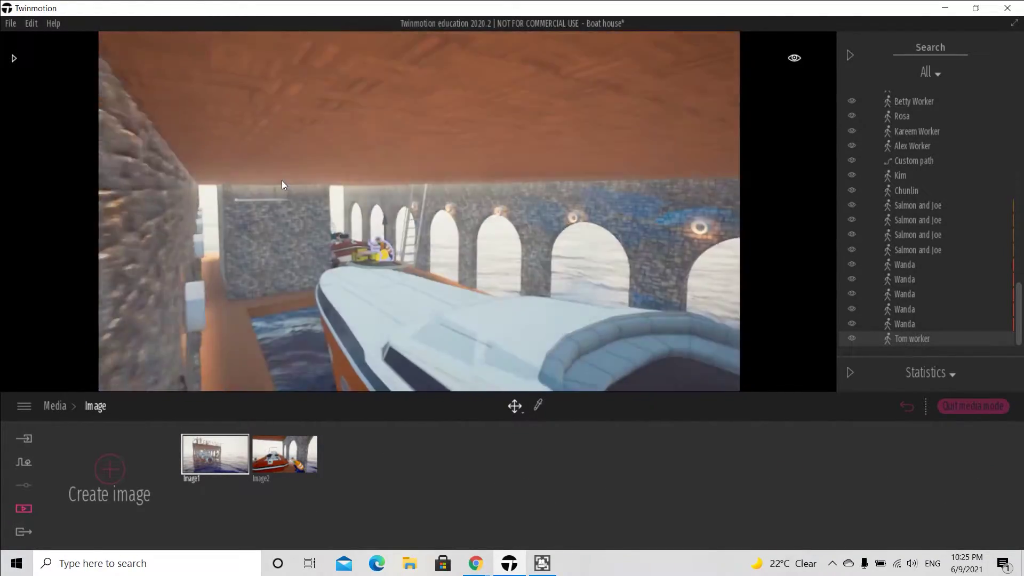
middle_click_drag(281, 180, 291, 226)
scroll(285, 322, "up", 2)
key("q")
key("a")
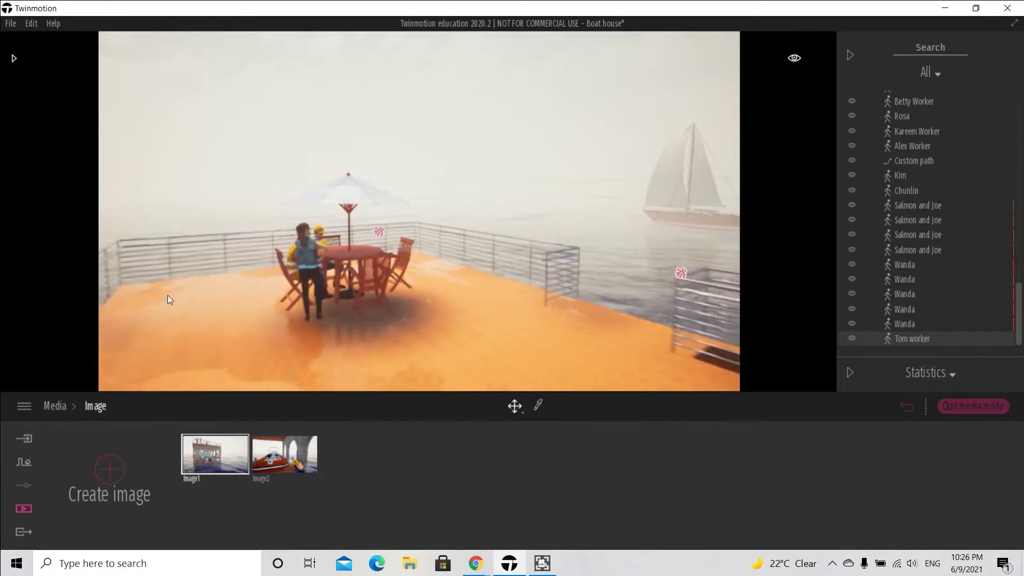
key("w")
key("q")
key("e")
mouse_move(794, 58)
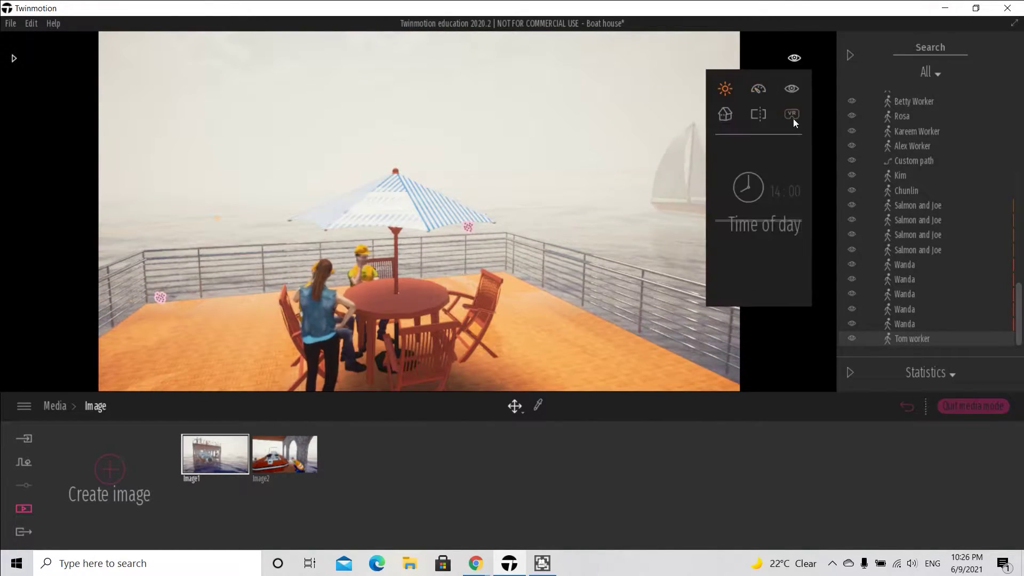
left_click(791, 87)
key("q")
- Frame the terrace table and its workers up close and select the seated worker nearest the standing woman
left_click(505, 314)
key("w")
key("d")
right_click_drag(462, 223, 370, 290)
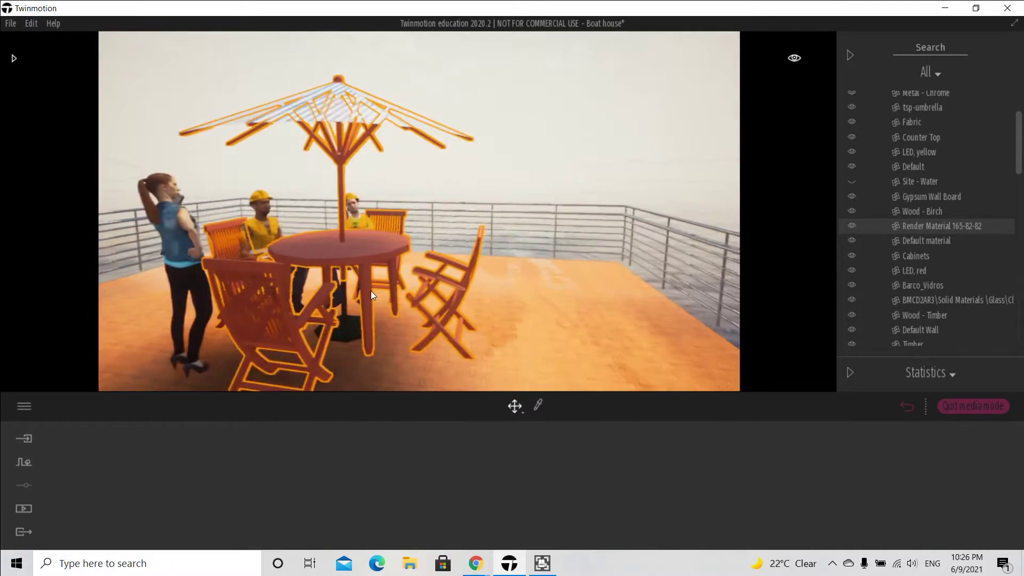
key("w")
left_click(364, 257)
key("Escape")
left_click(368, 257)
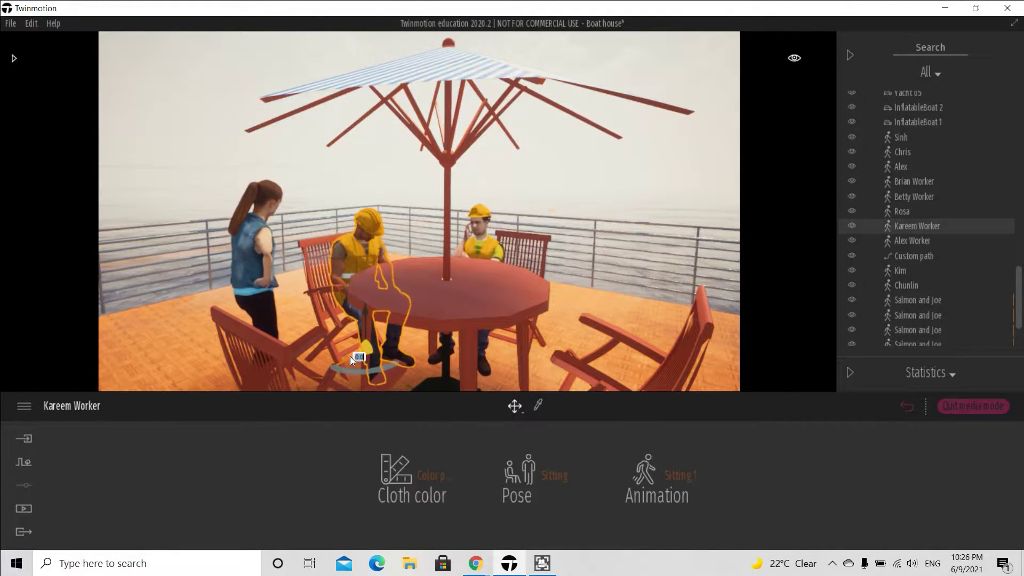
left_click(495, 346)
left_click(577, 177)
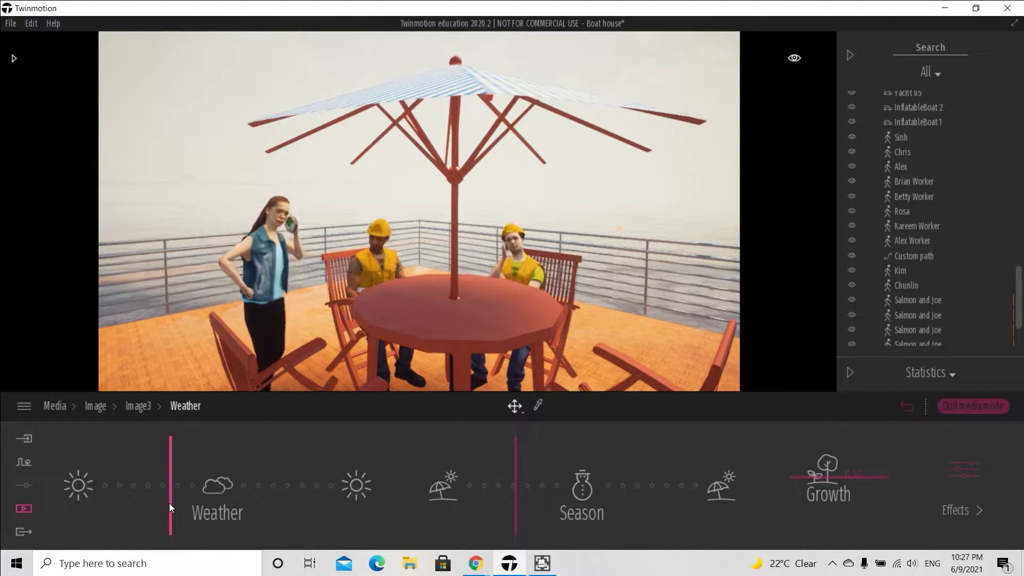
- Lower Image3's smog to 32% and shift its weather back towards sunny
left_click(960, 507)
left_click_drag(510, 454, 514, 494)
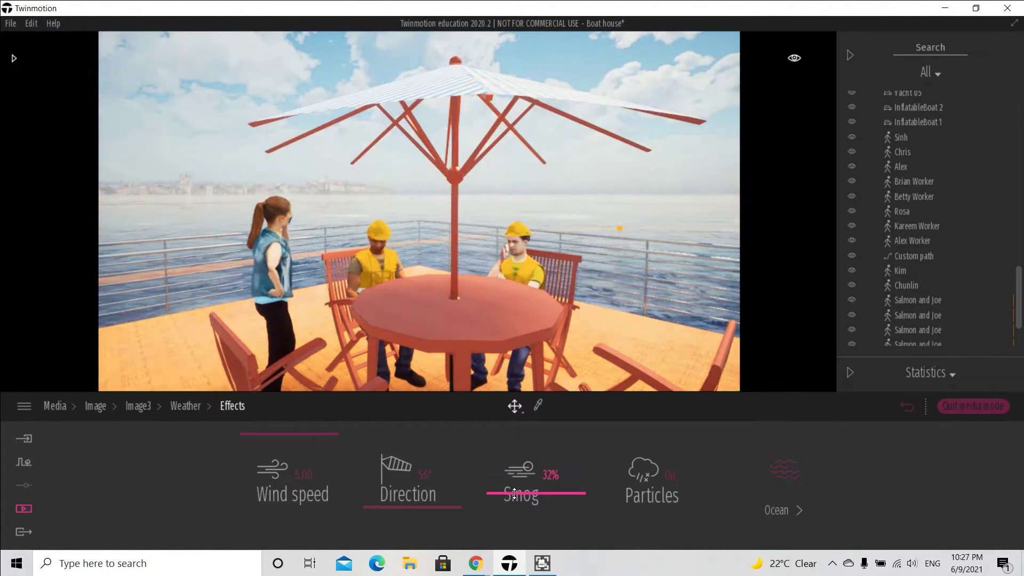
left_click_drag(170, 480, 139, 492)
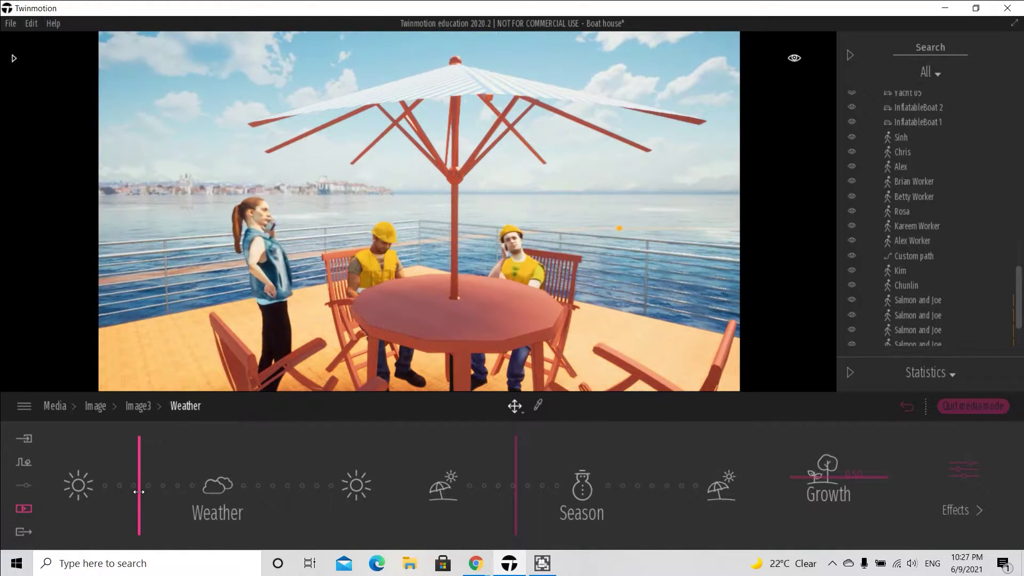
left_click(96, 407)
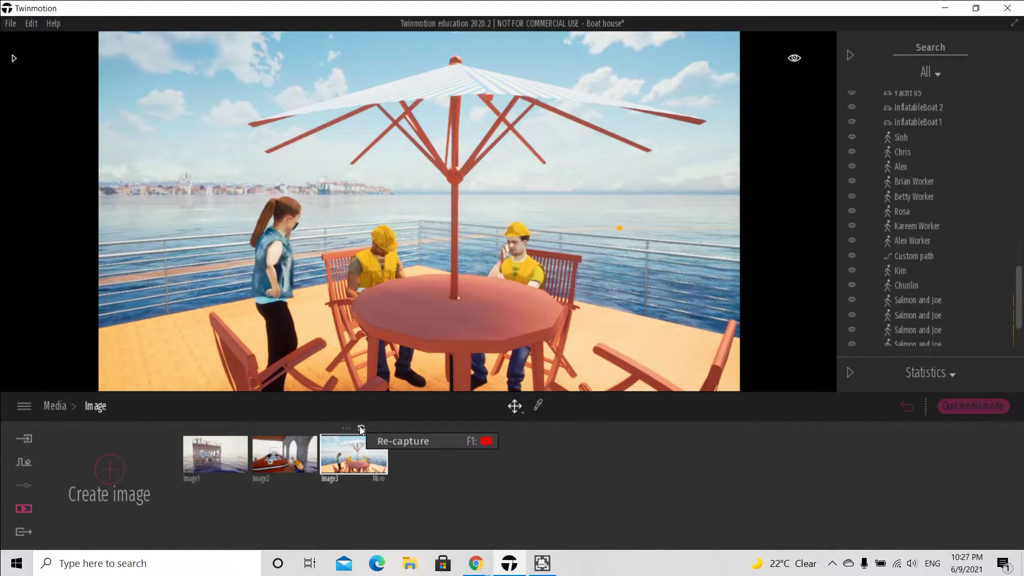
- Create a first video starting from Image1's camera view
left_click(228, 459)
left_click(54, 407)
left_click(532, 471)
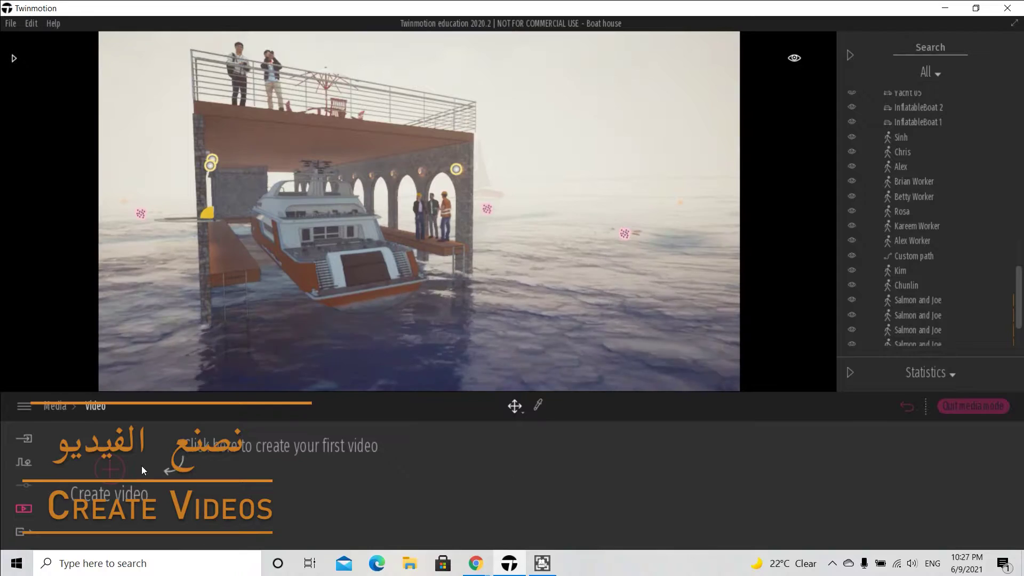
left_click(110, 469)
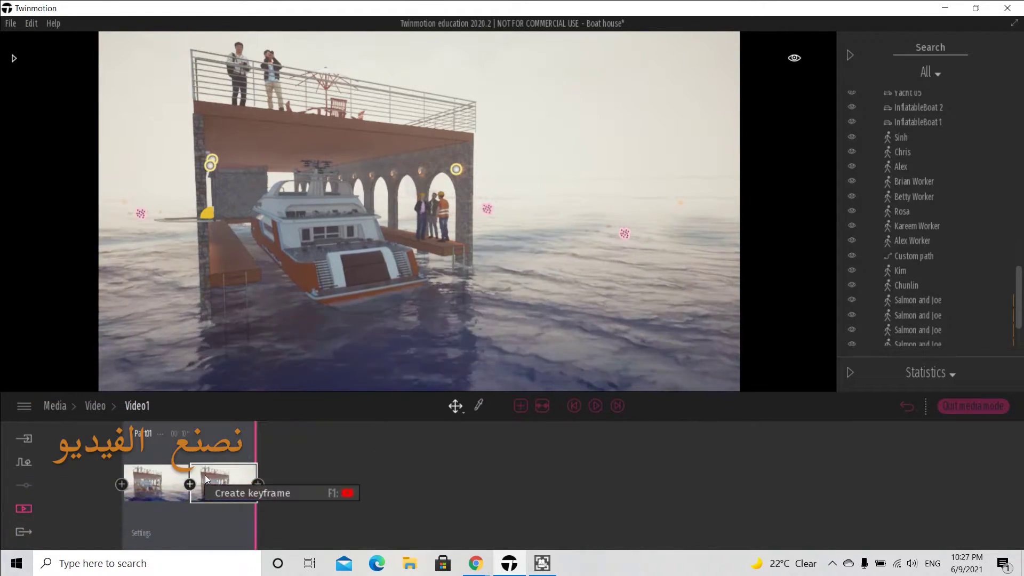
- Reduce the camera FOV of Video1's second keyframe to 70
left_click(191, 486)
left_click(245, 506)
left_click(718, 472)
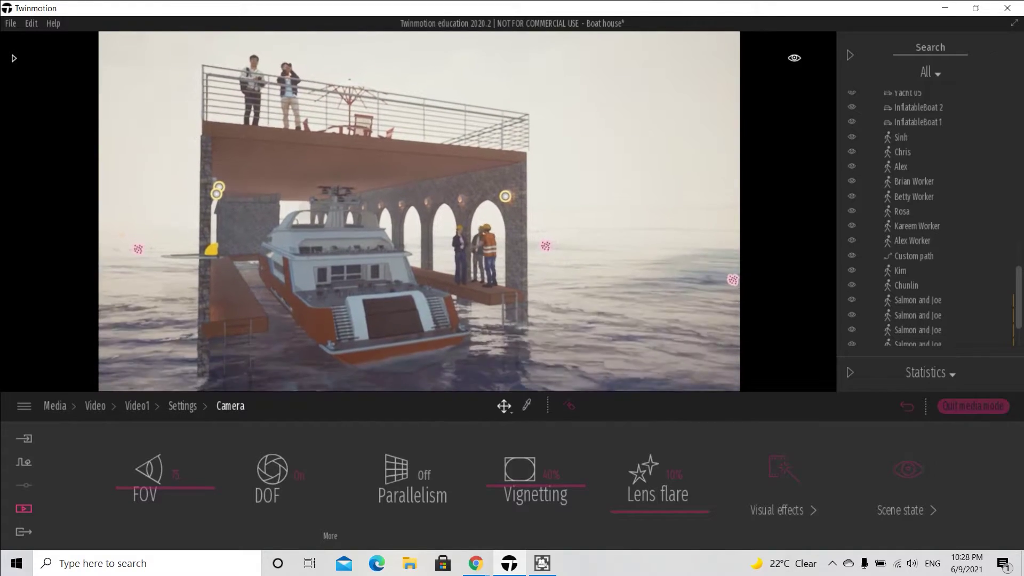
left_click_drag(149, 488, 150, 492)
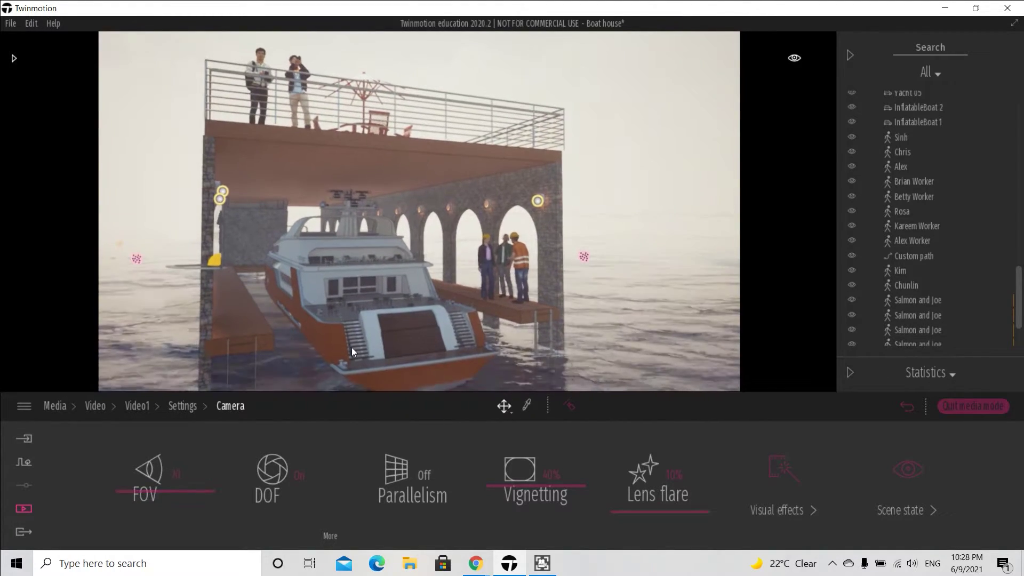
left_click(137, 406)
- Add a third keyframe to Video1 and reduce its camera FOV to 42
mouse_move(257, 517)
left_mouse_down()
mouse_move(80, 523)
mouse_move(255, 501)
left_mouse_up()
left_click(257, 484)
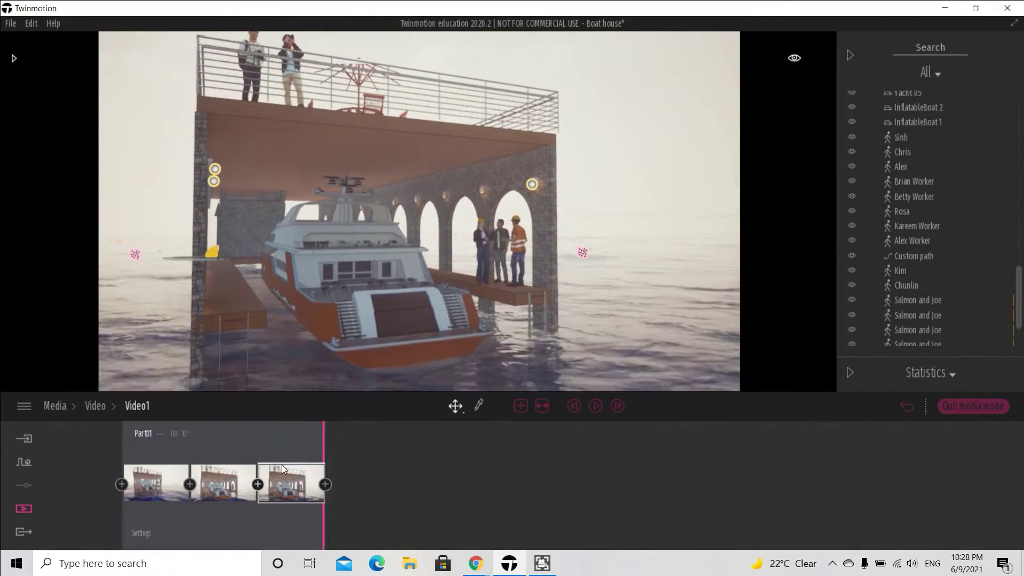
left_click(317, 508)
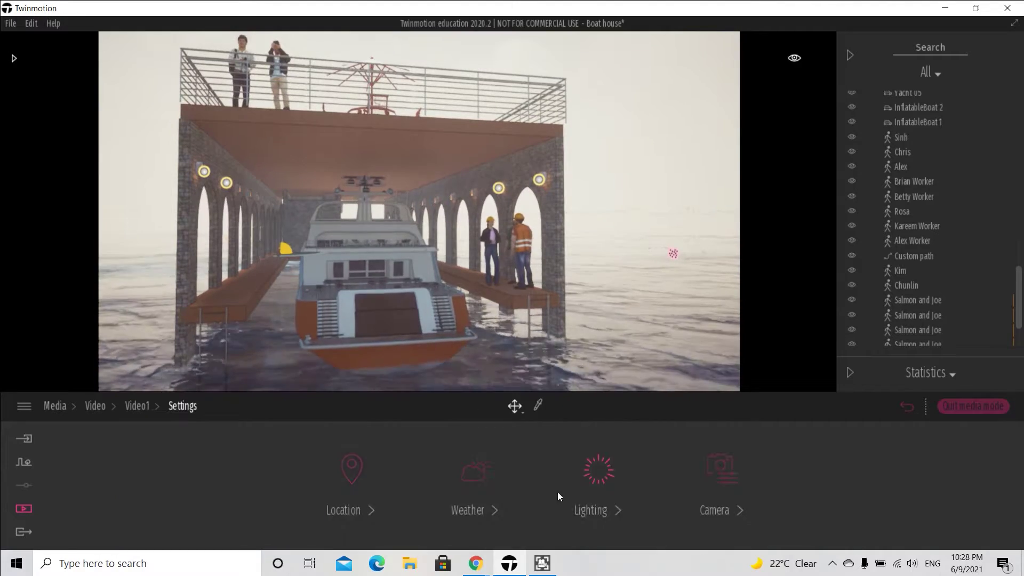
left_click(722, 474)
left_click_drag(162, 492, 161, 506)
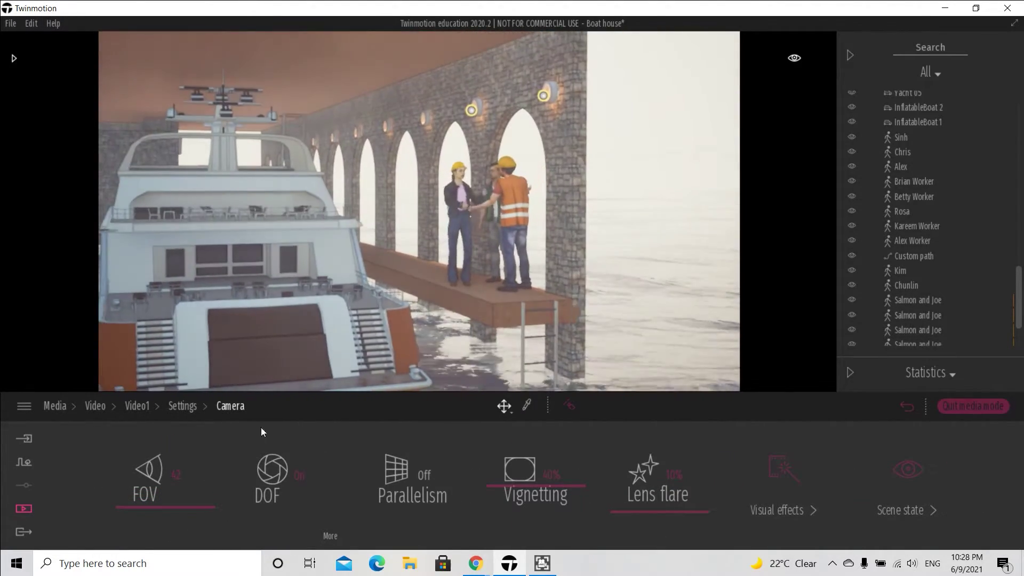
- Add a fourth keyframe to Video1, reduce its camera FOV to 22 and frame the three workers on the dock up close
left_click(137, 407)
mouse_move(321, 507)
left_mouse_down()
mouse_move(245, 526)
mouse_move(123, 525)
mouse_move(327, 525)
left_mouse_up()
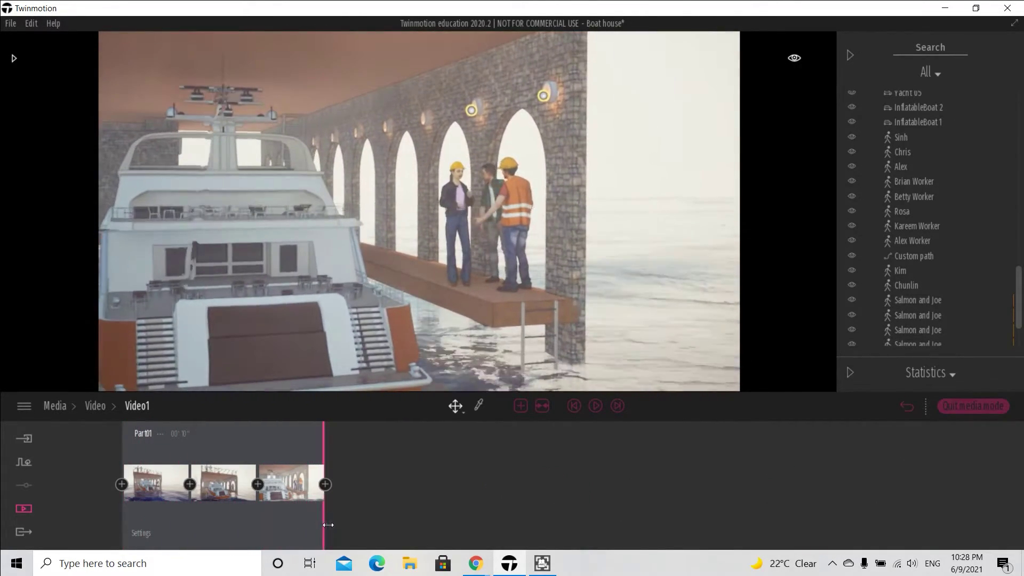
left_click(383, 507)
left_click(717, 507)
left_click_drag(155, 507, 155, 519)
mouse_move(424, 353)
right_mouse_down()
mouse_move(470, 350)
mouse_move(424, 353)
right_mouse_up()
scroll(424, 353, "up", 3)
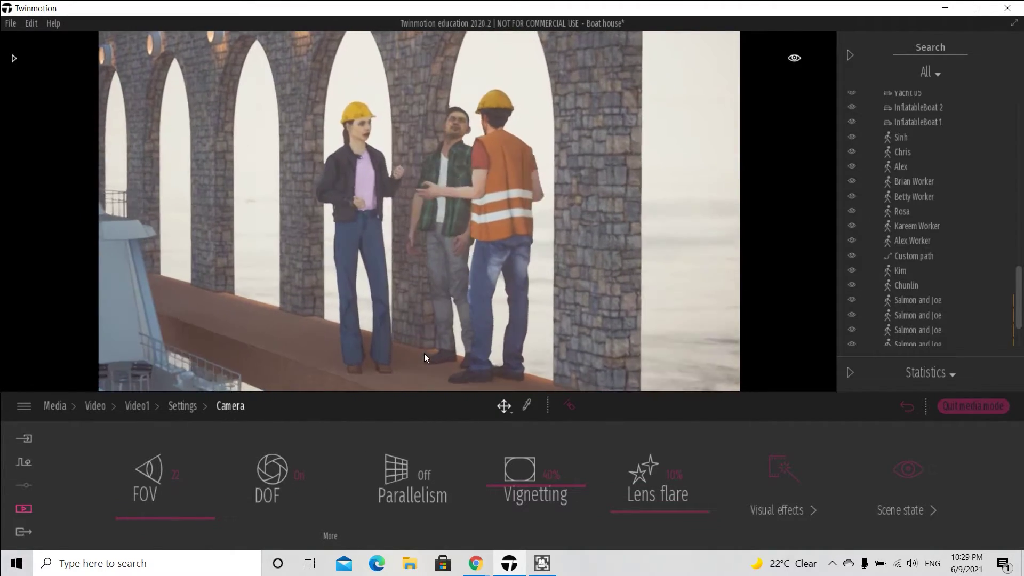
left_click(137, 406)
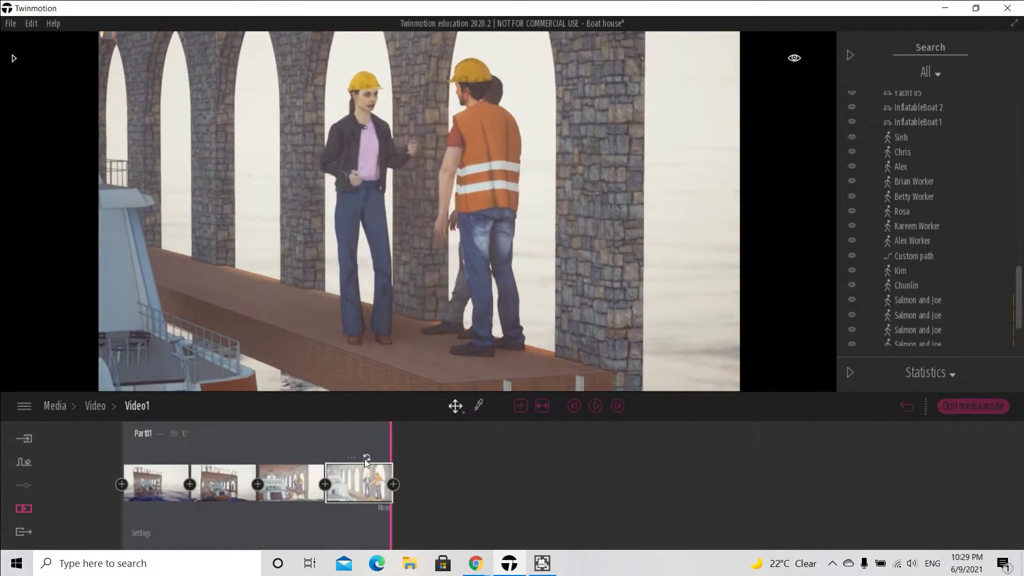
mouse_move(389, 521)
left_mouse_down()
mouse_move(176, 523)
mouse_move(400, 523)
left_mouse_up()
- Reduce the smog in the weather effects of Video1's second keyframe and recapture it
left_click(141, 532)
left_click(712, 485)
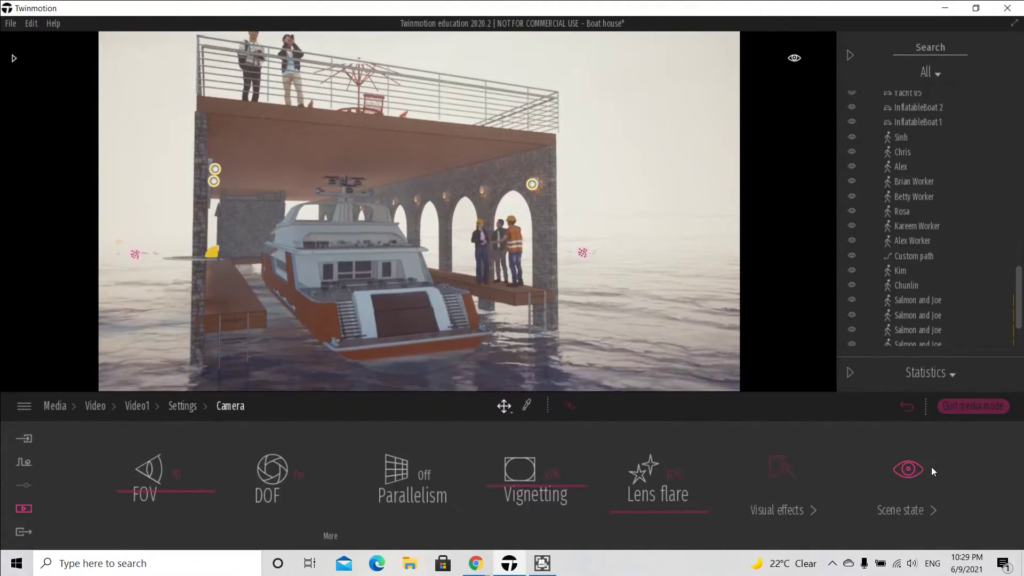
left_click(186, 409)
left_click(474, 486)
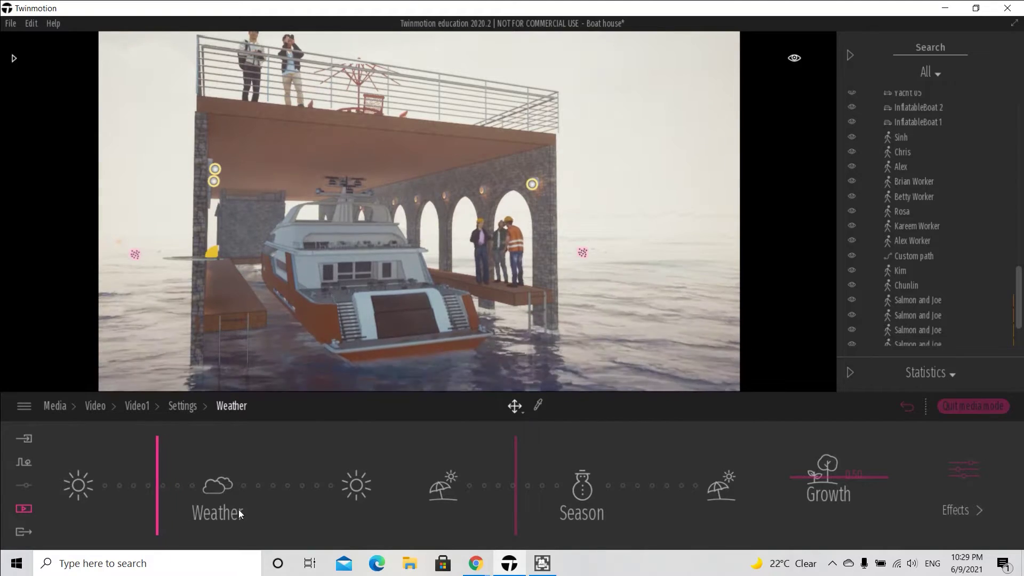
left_click(962, 510)
left_click_drag(497, 458, 497, 471)
left_click(139, 406)
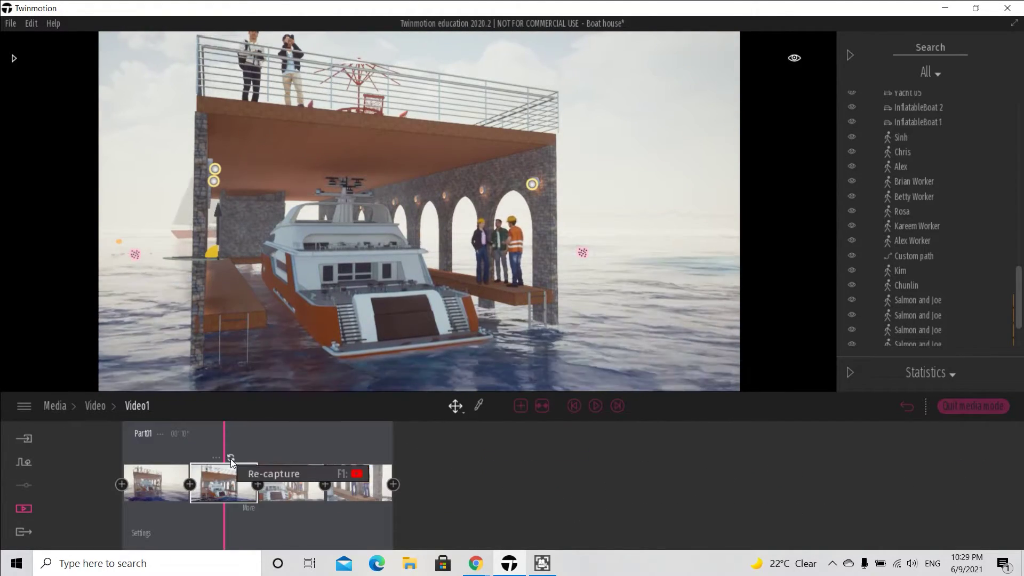
- Shift the weather of Video1's third keyframe towards sunny, lower its smog to 56% and recapture it
left_click(140, 533)
left_click(484, 490)
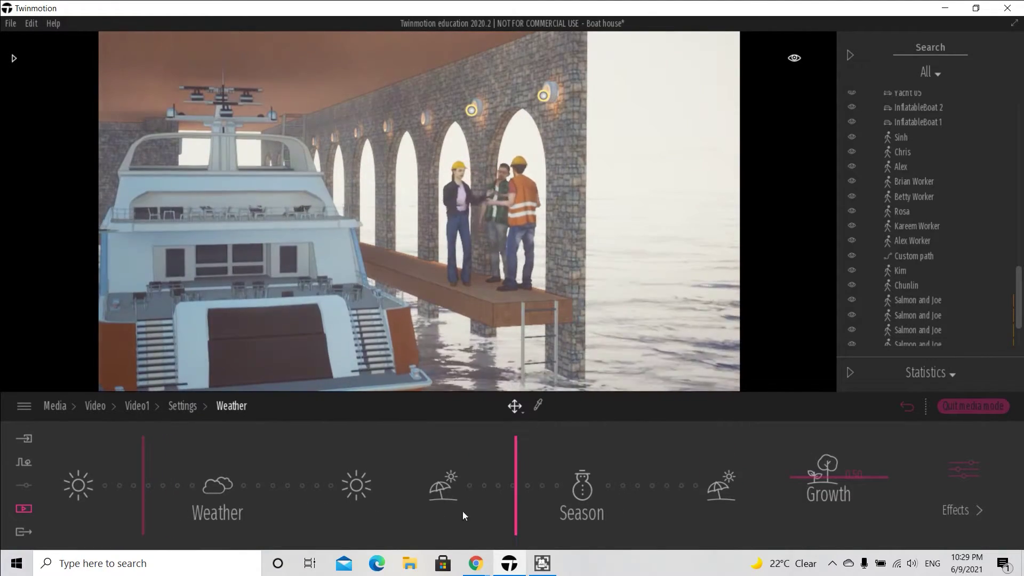
left_click(961, 510)
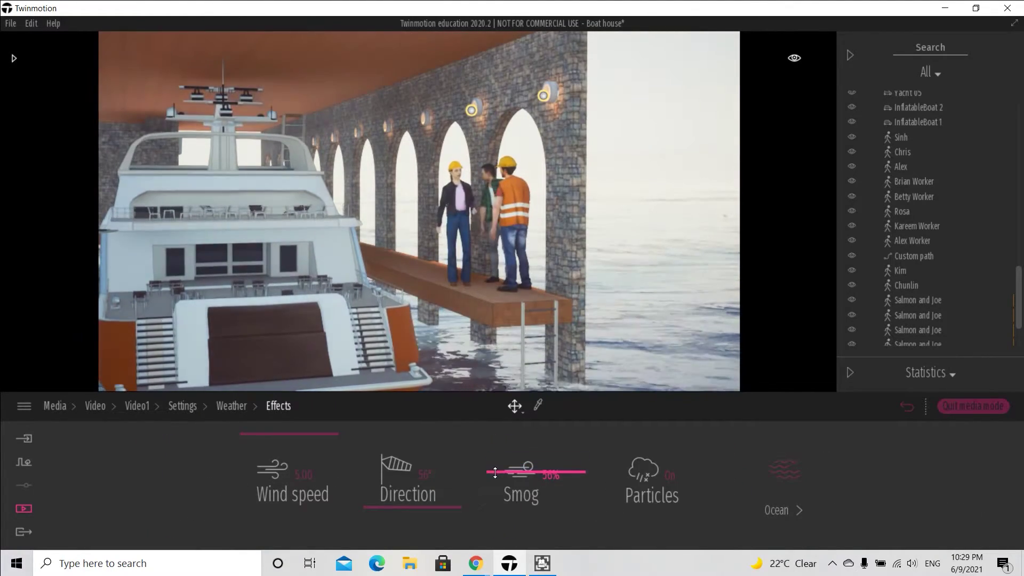
left_click(137, 406)
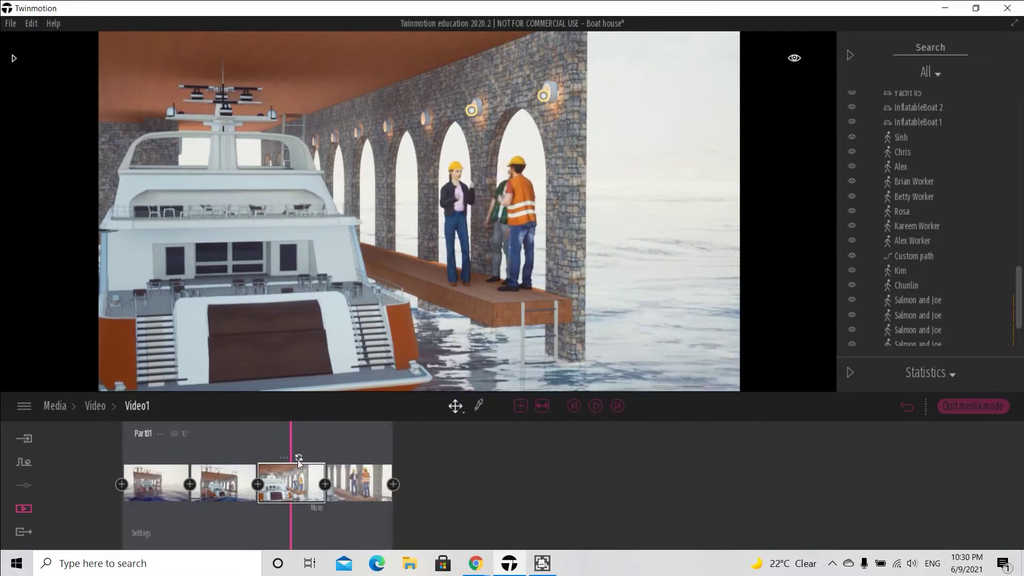
- Shift the season of Video1's second keyframe slightly towards summer
left_click(225, 485)
left_click(248, 509)
left_click(488, 473)
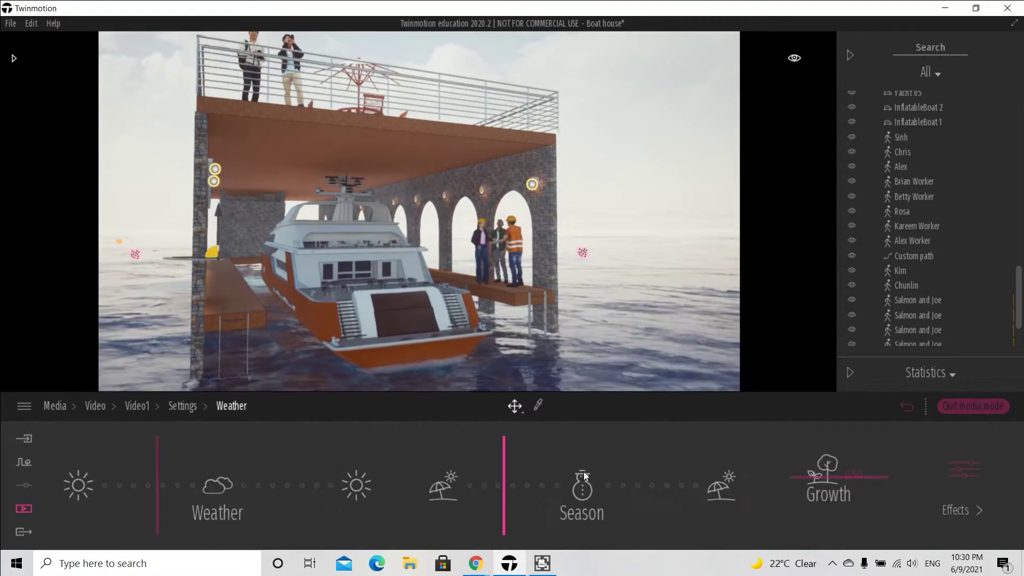
left_click(962, 511)
- Reduce the smog of Video1's third keyframe further and recapture it
left_click(172, 407)
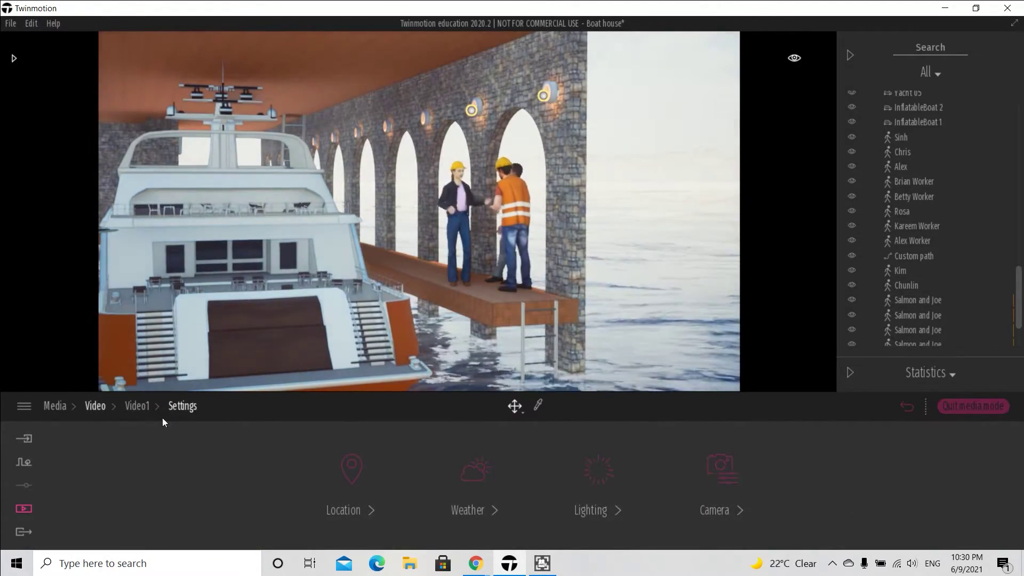
left_click(962, 510)
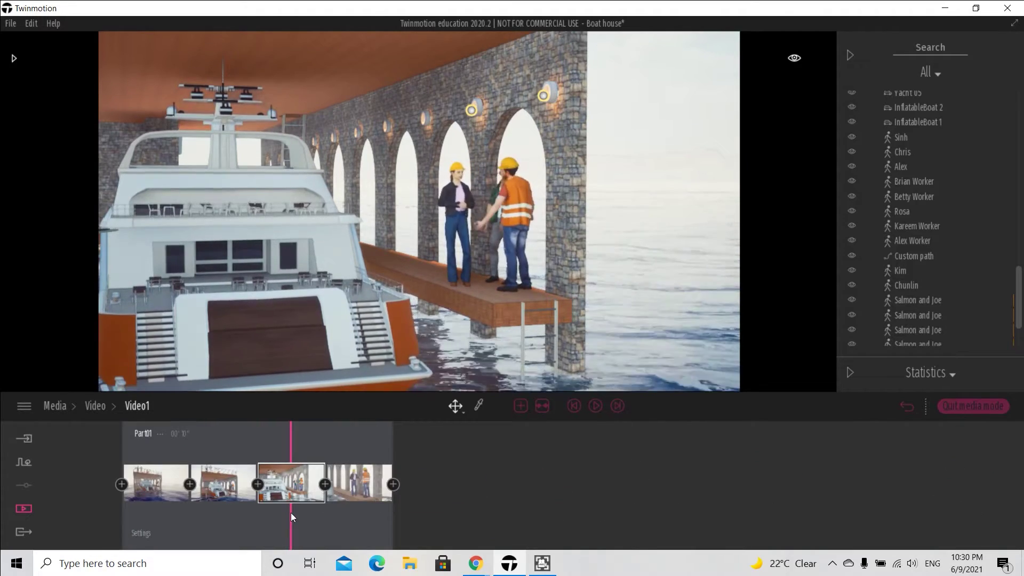
left_click(290, 513)
left_click(458, 475)
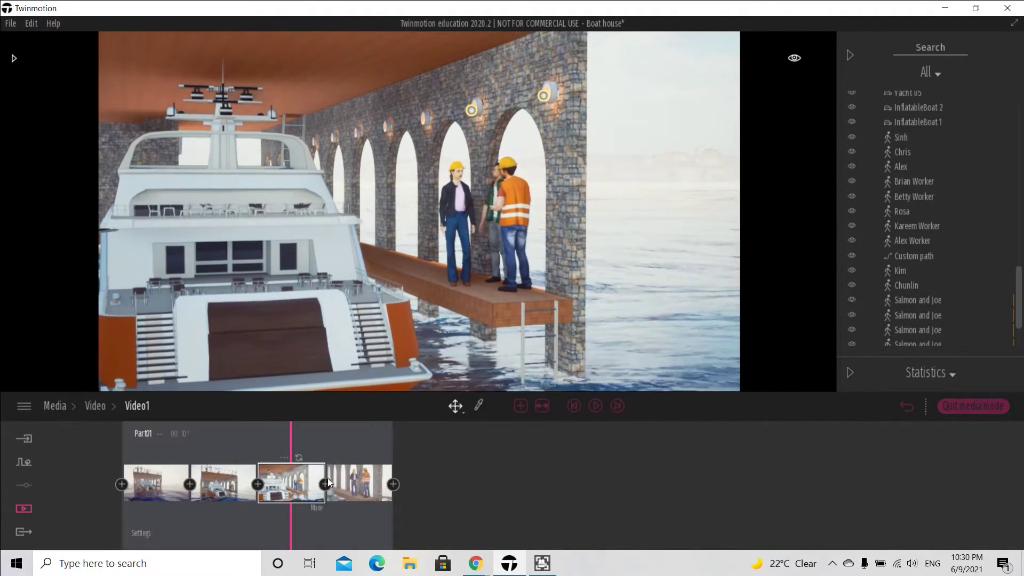
- Reduce the smog and wind speed of Video1's fourth keyframe, which shows the three workers
left_click(356, 480)
left_click(485, 477)
left_click(955, 511)
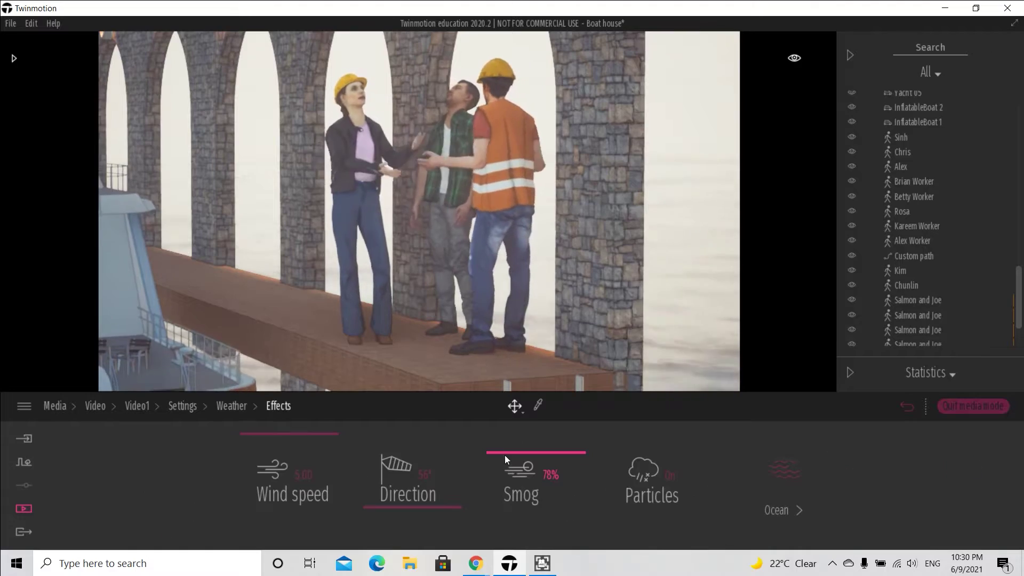
left_click_drag(509, 488, 509, 493)
left_click_drag(289, 435, 285, 471)
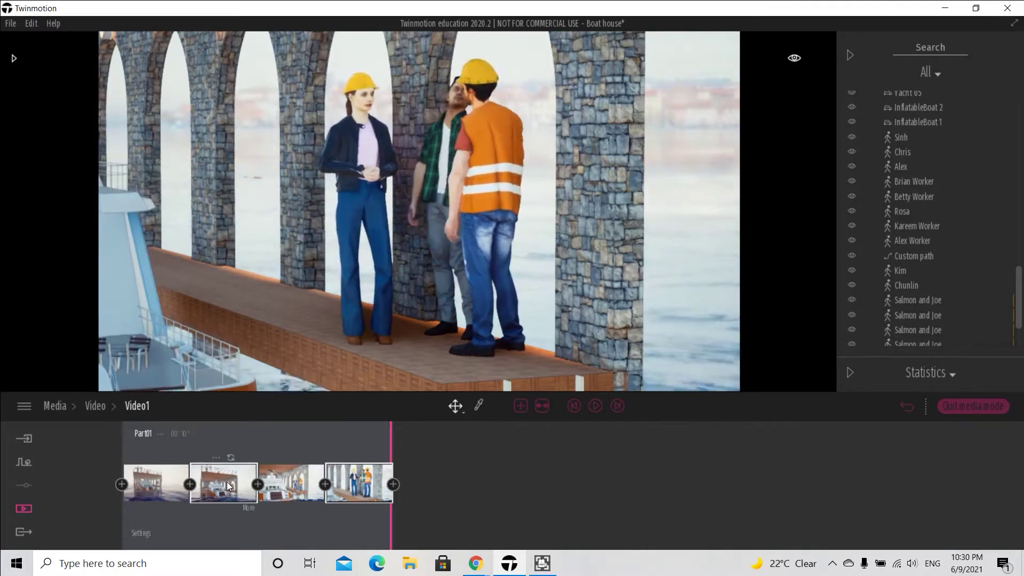
- Lower the wind speed and smog of Video1's third keyframe, and set the fourth keyframe's smog to 20% and wind speed to about 1.6
left_click(226, 481)
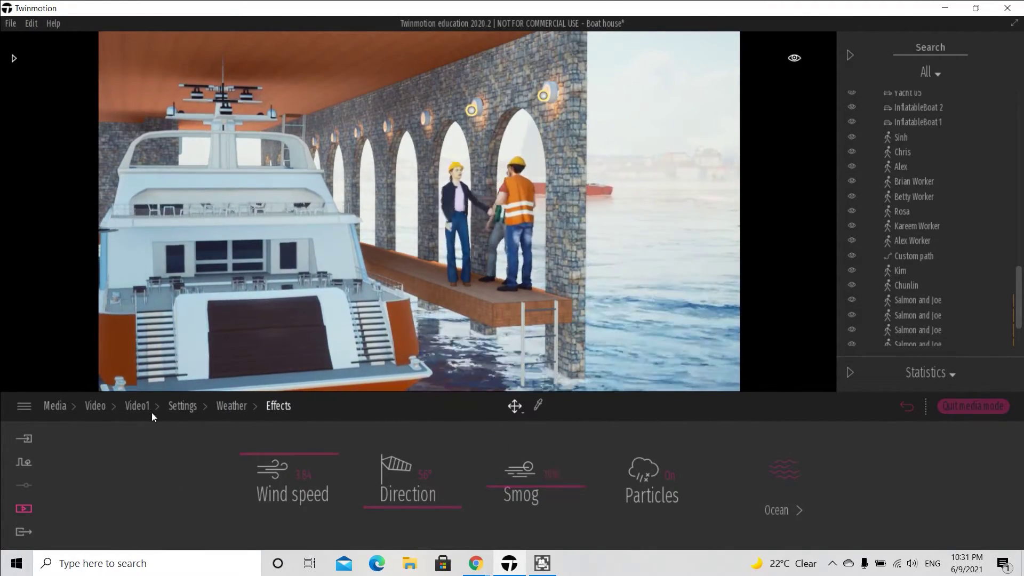
left_click(144, 408)
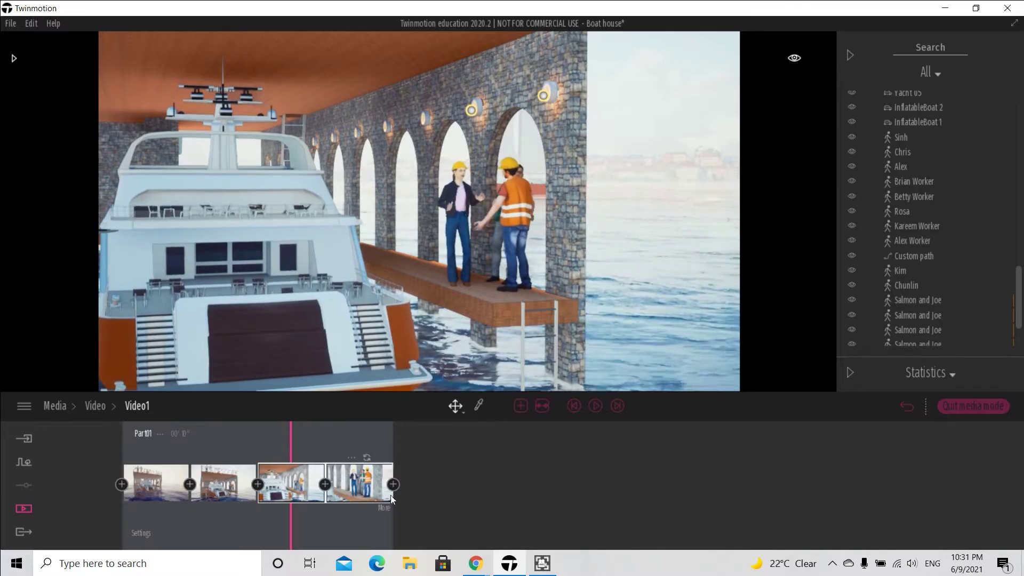
left_click(366, 457)
left_click(460, 484)
left_click(962, 496)
left_click_drag(499, 492, 499, 503)
left_click_drag(282, 471, 274, 497)
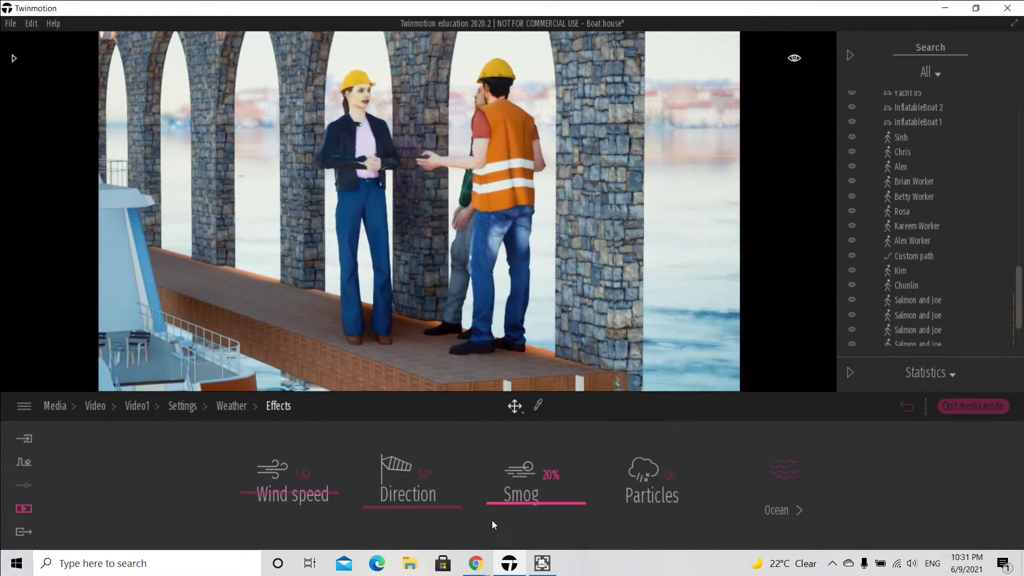
- Recapture Video1's fourth keyframe and shift the third keyframe's season further towards summer
left_click(142, 408)
left_click(366, 456)
left_click(476, 487)
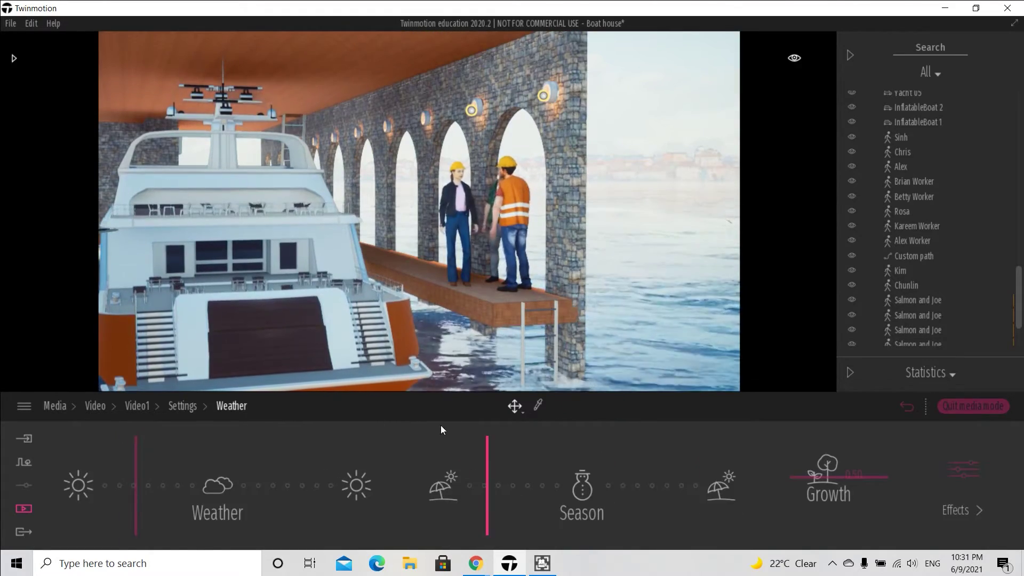
left_click(140, 407)
- Set the duration of Video1's Part01 to 15 seconds and save the project
left_click_drag(303, 511, 88, 517)
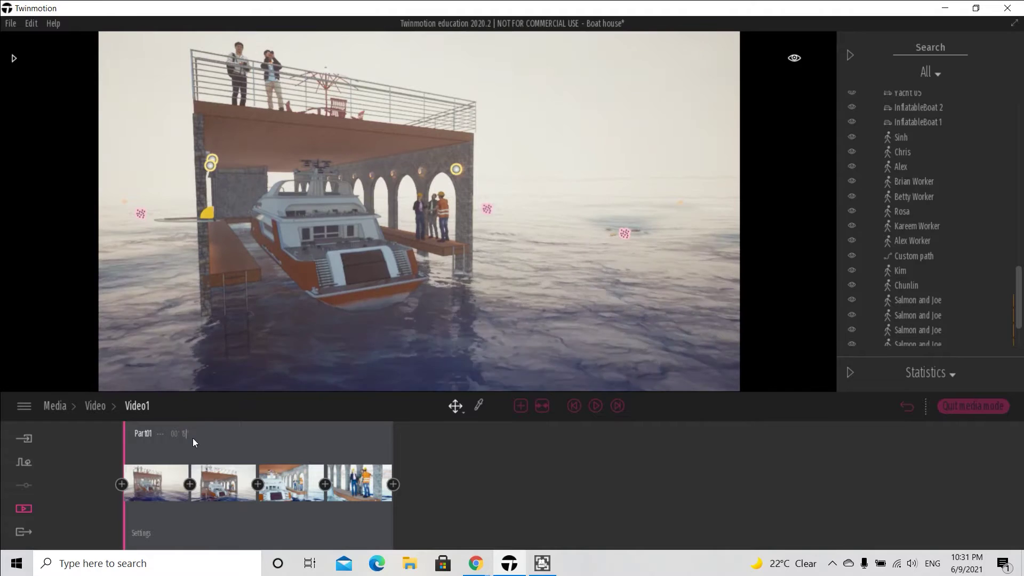
left_click(134, 532)
left_click(137, 406)
left_click_drag(129, 515, 93, 536)
key("ctrl+s")
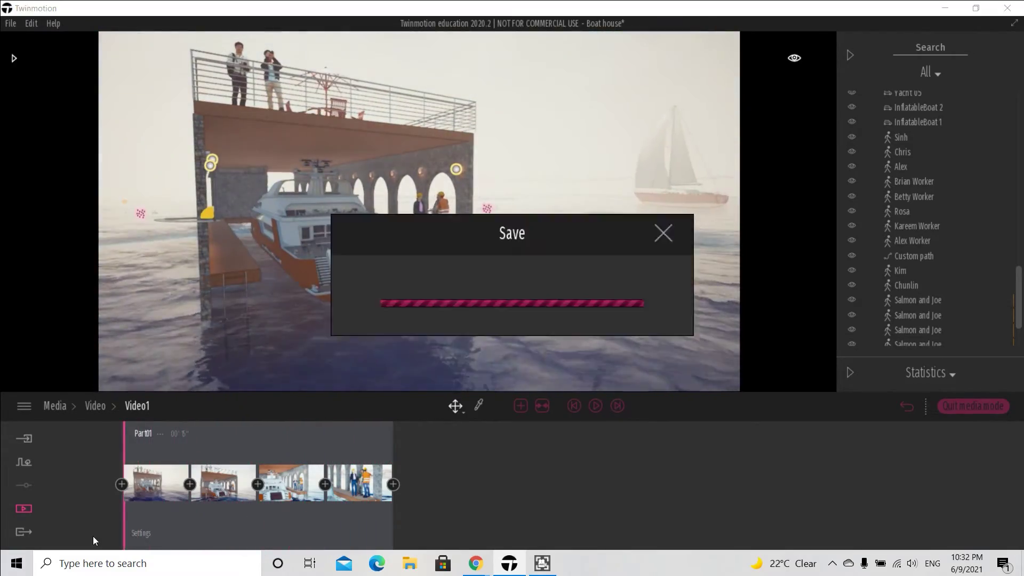
- Create a second video starting from Image2's inflatable boat view, then reframe and recapture its first keyframe
left_click(63, 406)
left_click(277, 459)
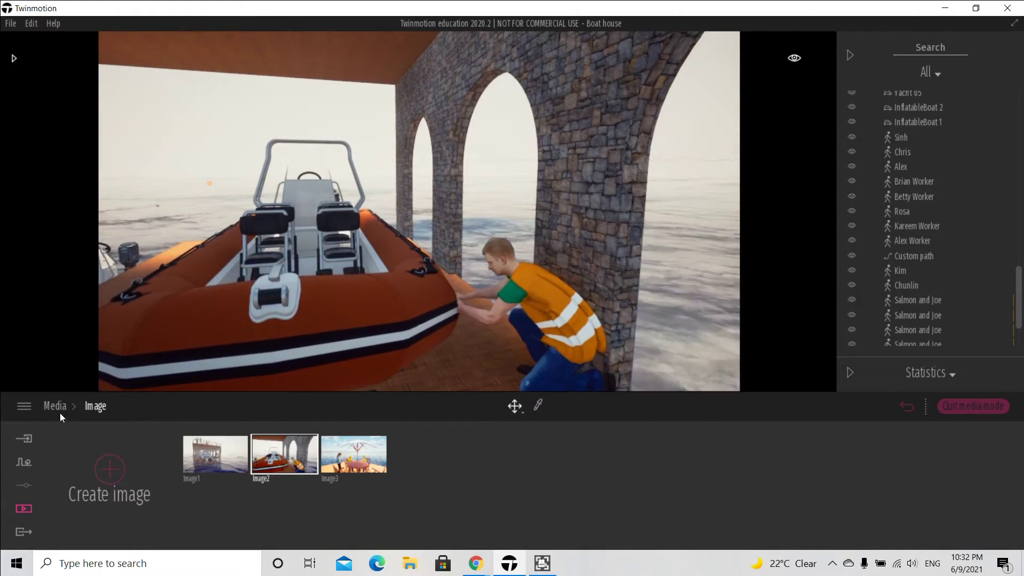
left_click(60, 407)
left_click(298, 469)
left_click(110, 472)
middle_click_drag(458, 348, 496, 334)
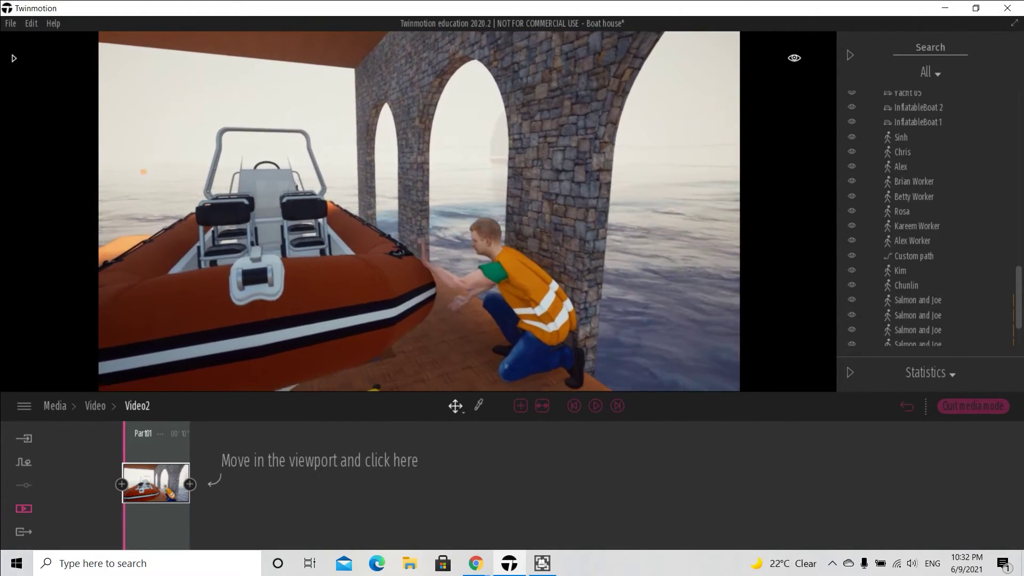
left_click(162, 458)
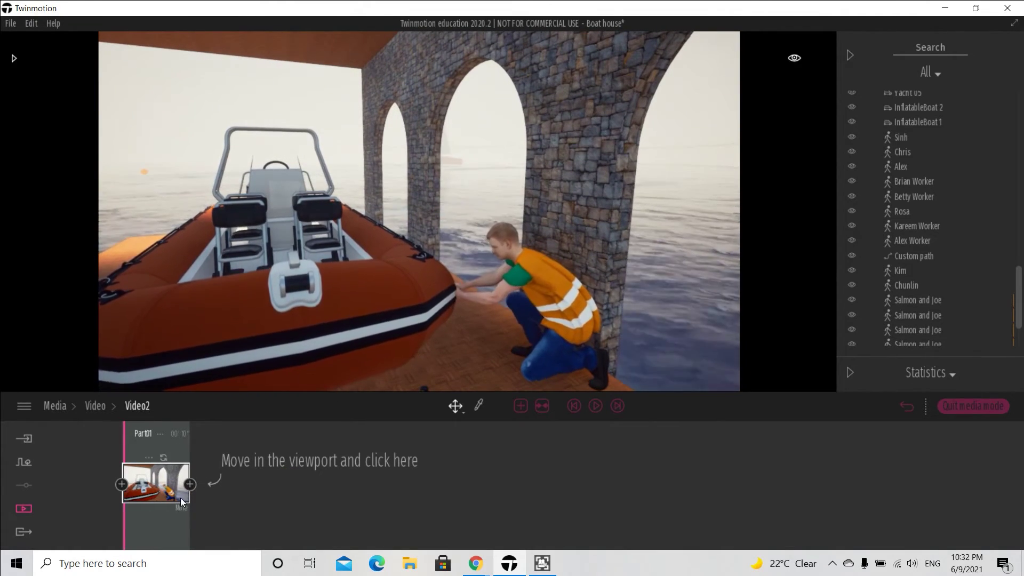
- Add a second keyframe to Video2, reduce its camera FOV to 78 and move the camera closer to the kneeling worker
left_click(190, 484)
left_click(142, 531)
left_click(718, 511)
left_click_drag(155, 482, 148, 487)
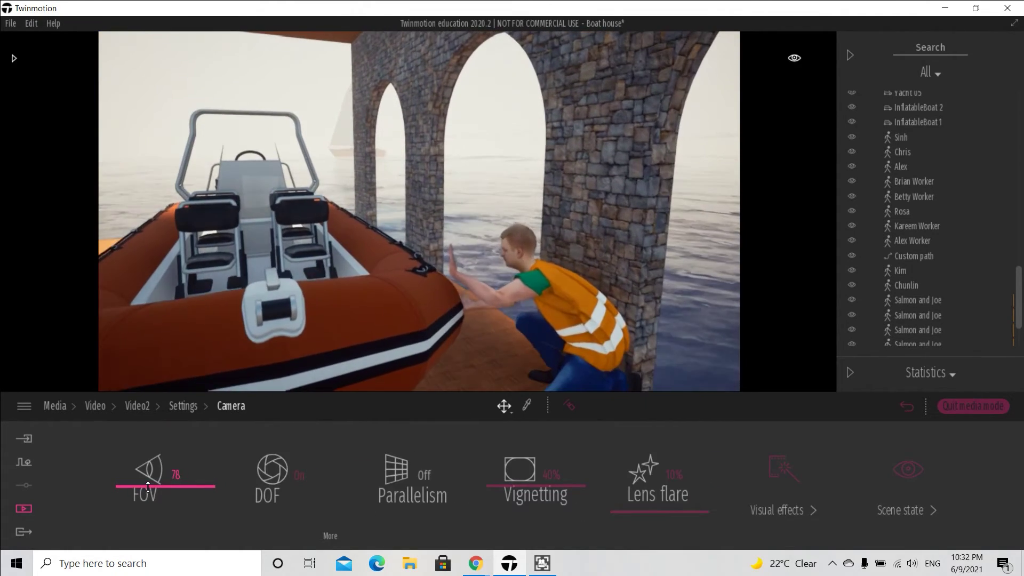
middle_click_drag(423, 338, 365, 293)
scroll(424, 338, "up", 3)
left_click(137, 406)
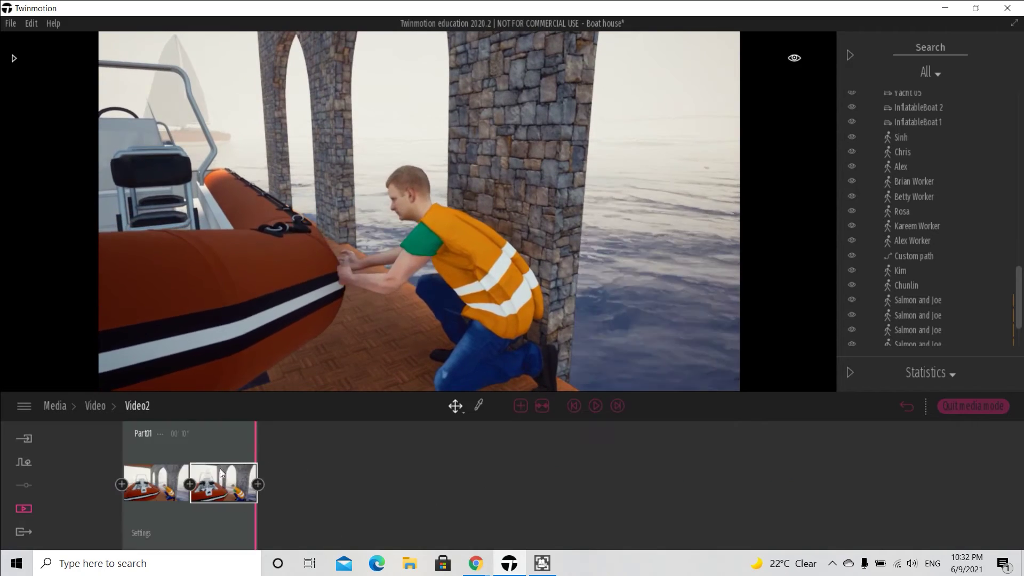
- Set the duration of Video2's Part01 to 7 seconds and return to the video list
left_click_drag(148, 528, 277, 525)
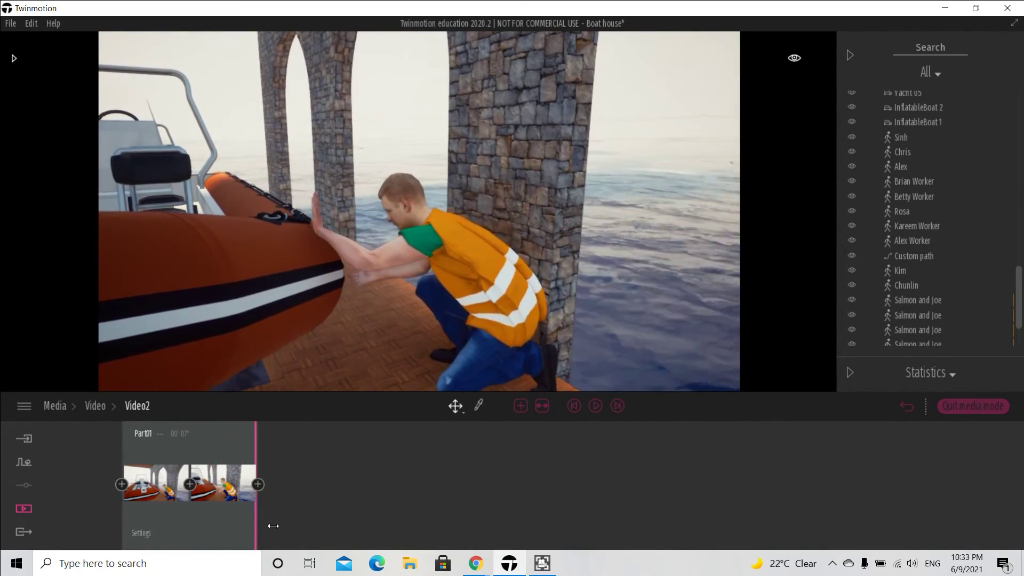
left_click(91, 407)
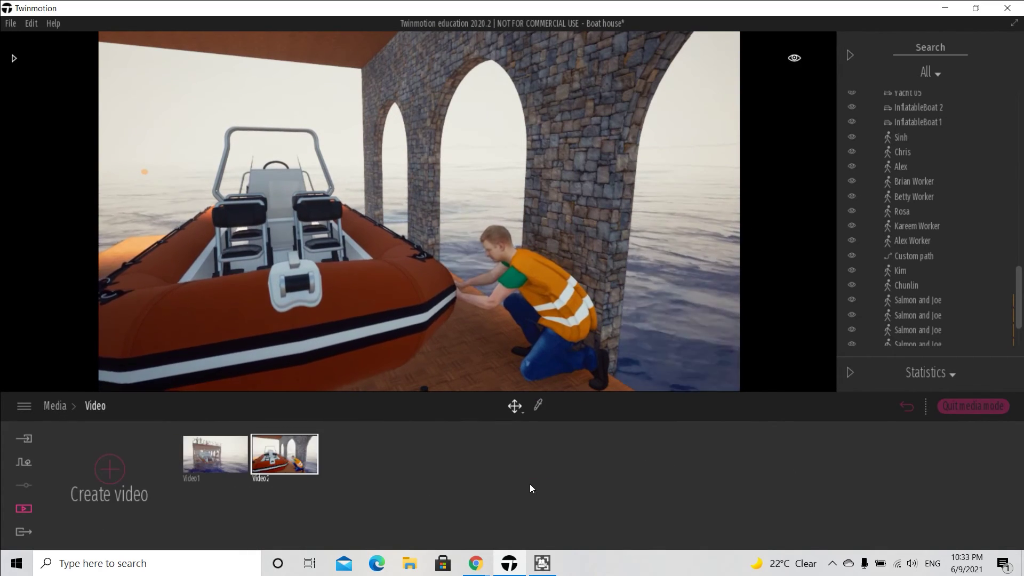